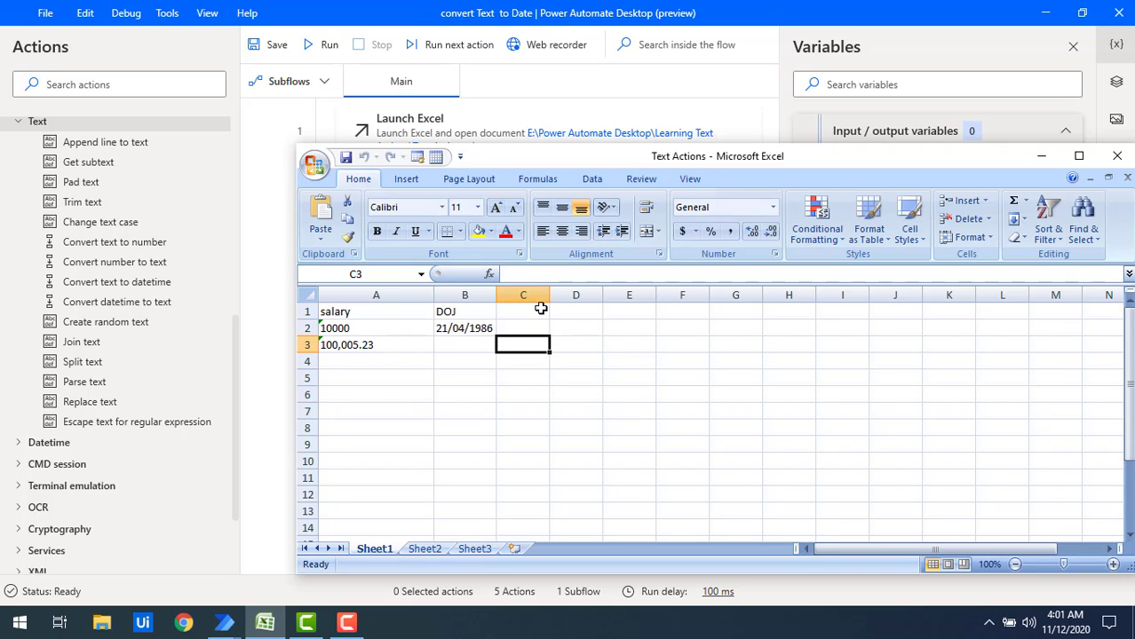
Examine the DOJ column and the empty cell B3 in the Text Actions workbook.
left_click(462, 309)
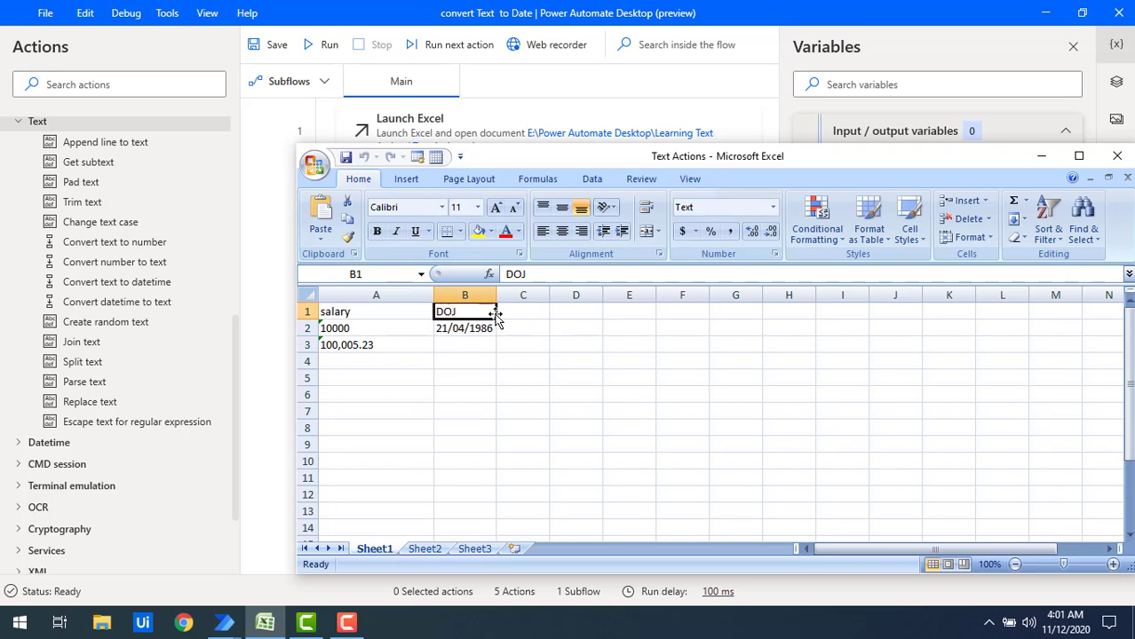
left_click(465, 294)
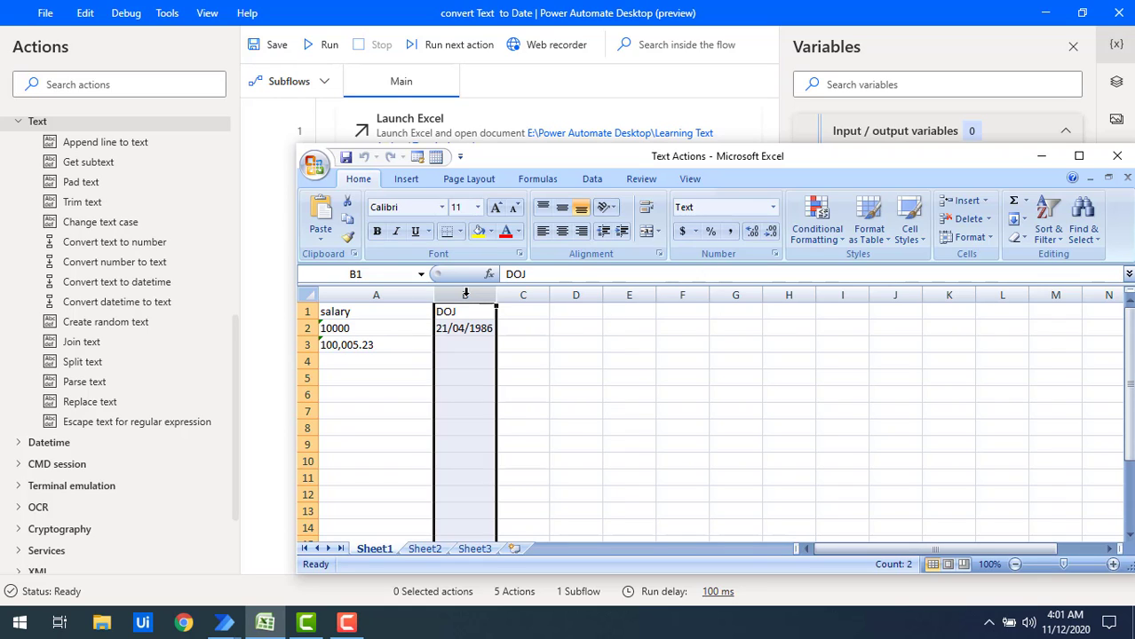
left_click(464, 344)
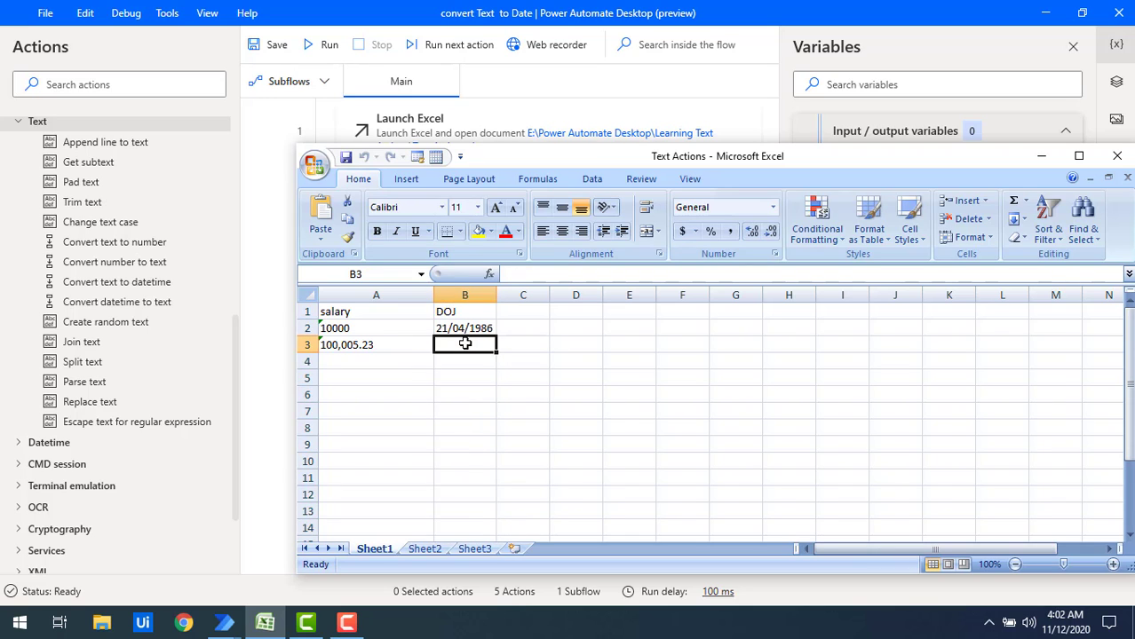
Return to the flow and add a Convert datetime to text action after Launch Excel, with 05/20/1988 as the datetime to convert.
left_click(282, 297)
key("F9")
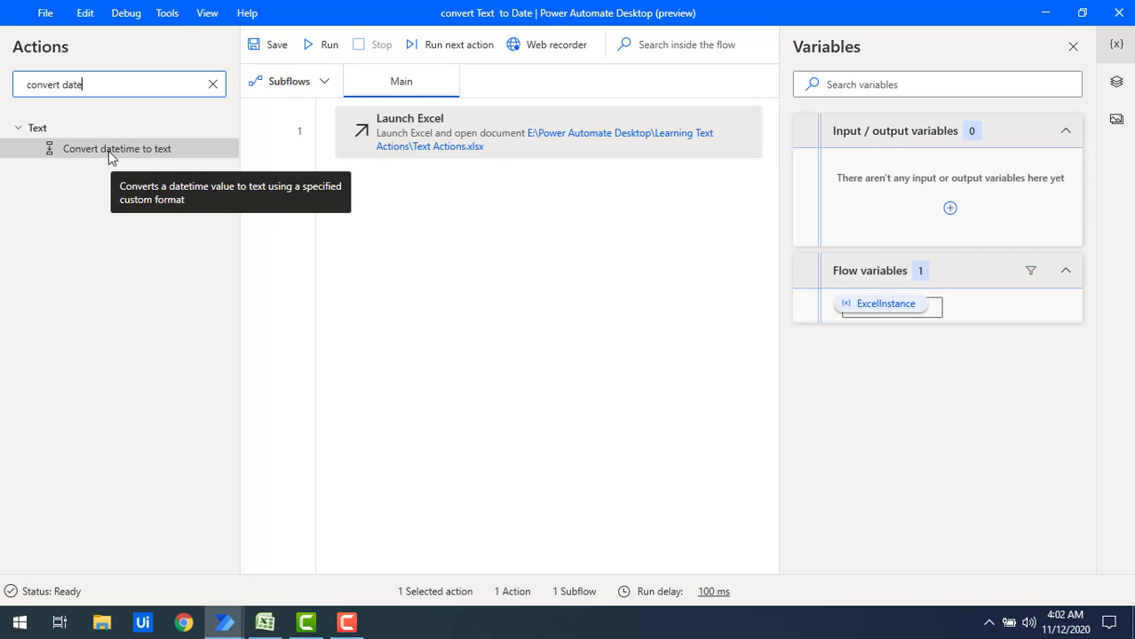
left_click_drag(109, 151, 459, 245)
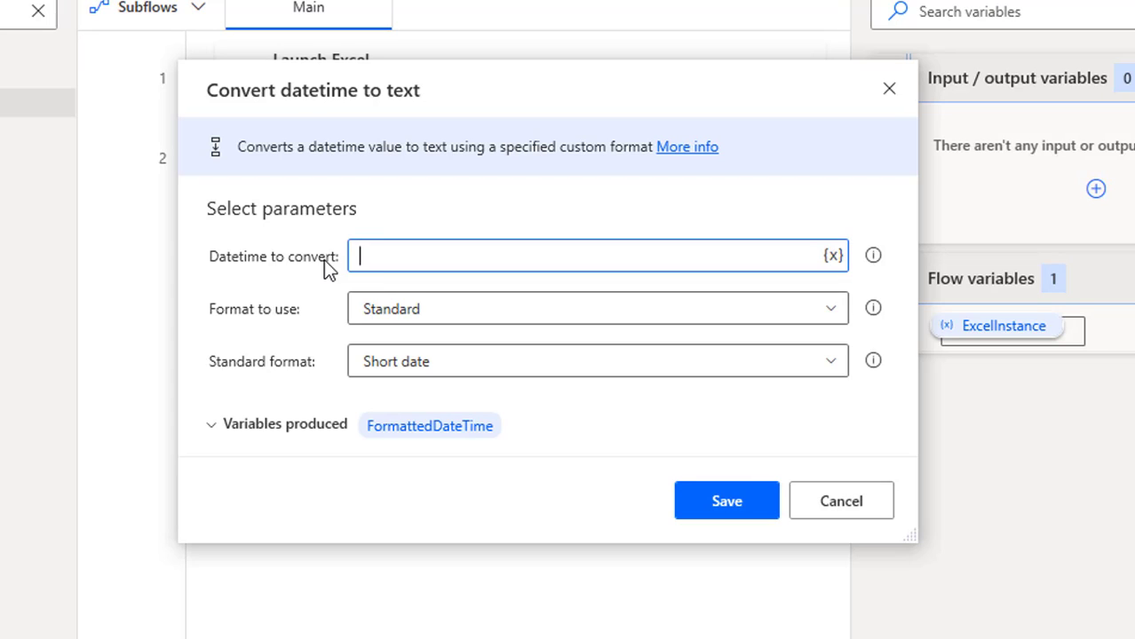
type("05/20/1988")
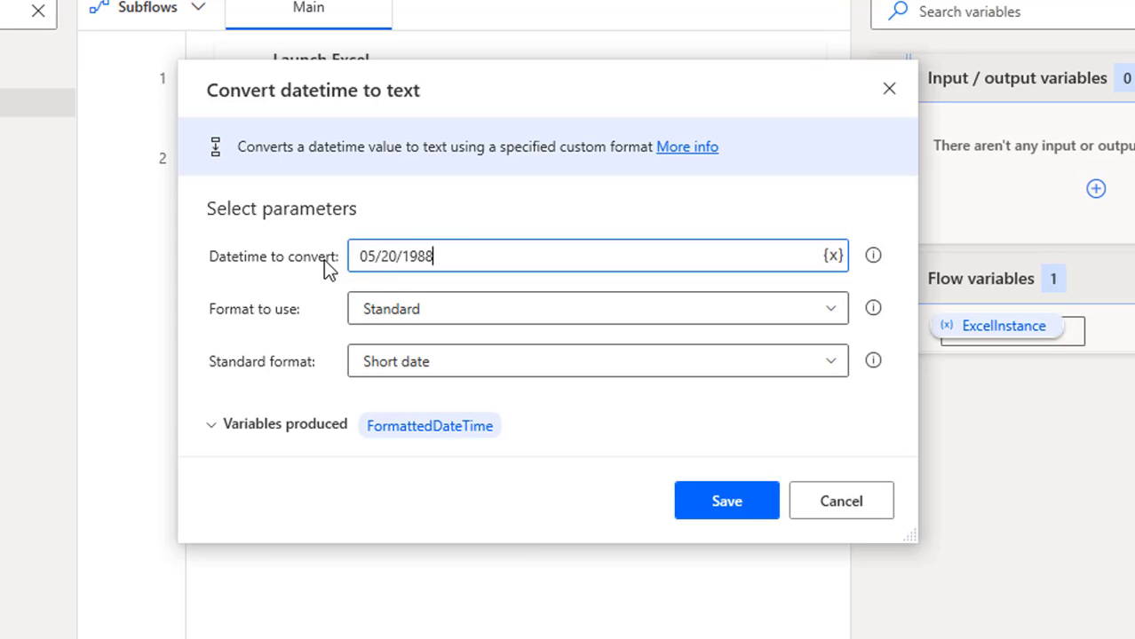
left_click_drag(480, 257, 353, 256)
double_click(368, 253)
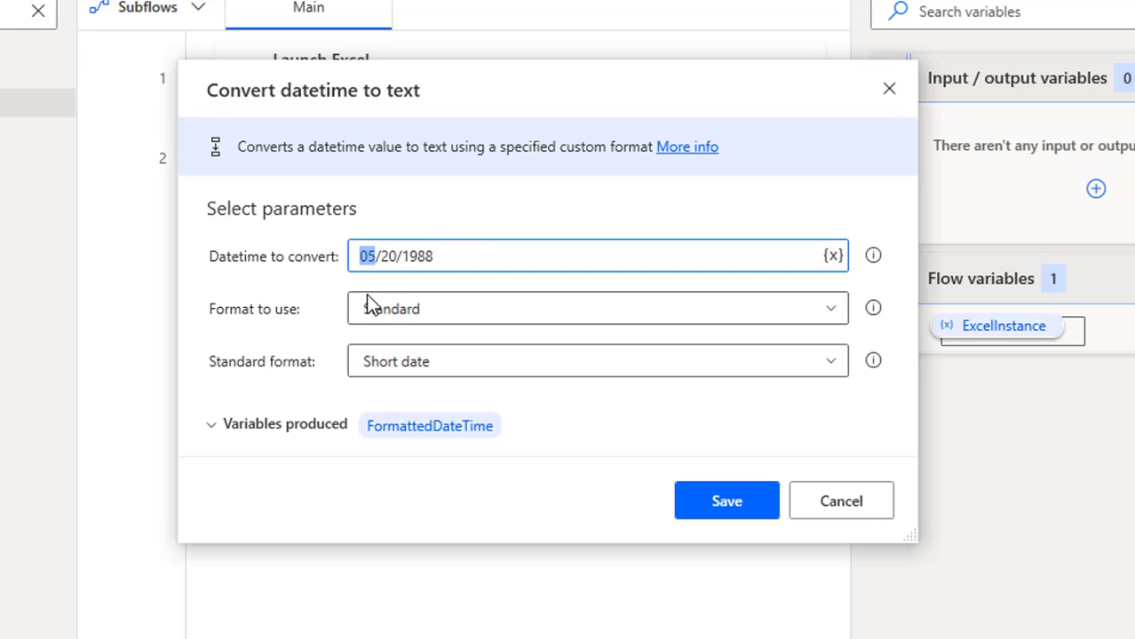
left_click_drag(381, 257, 424, 263)
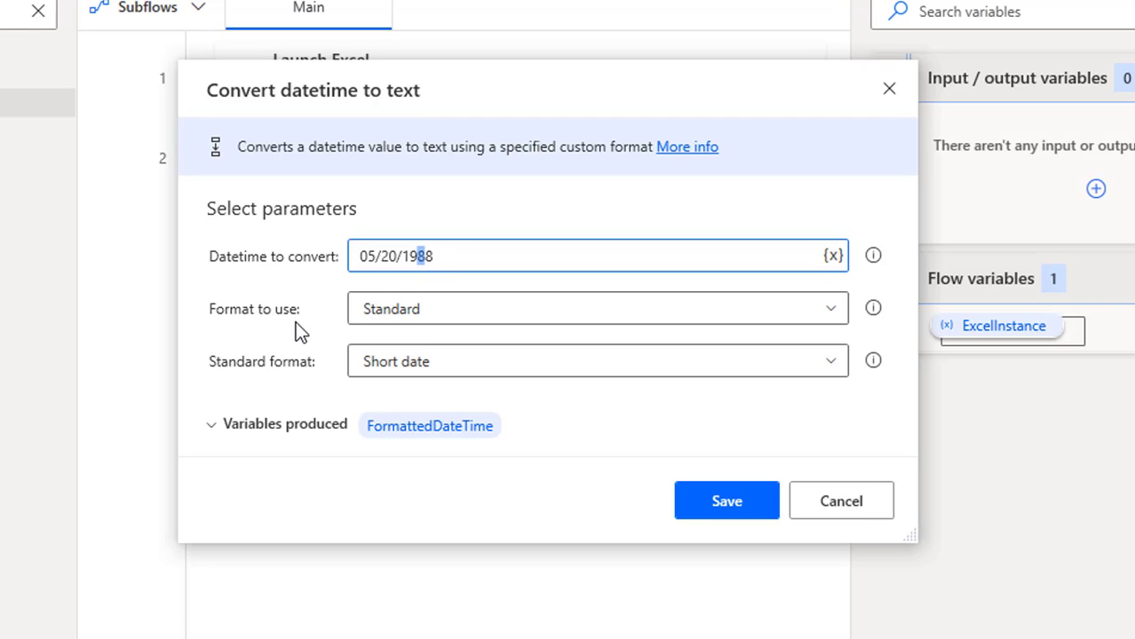
Review the format options, keep Standard with the Short date format, and save the datetime conversion action.
left_click(379, 315)
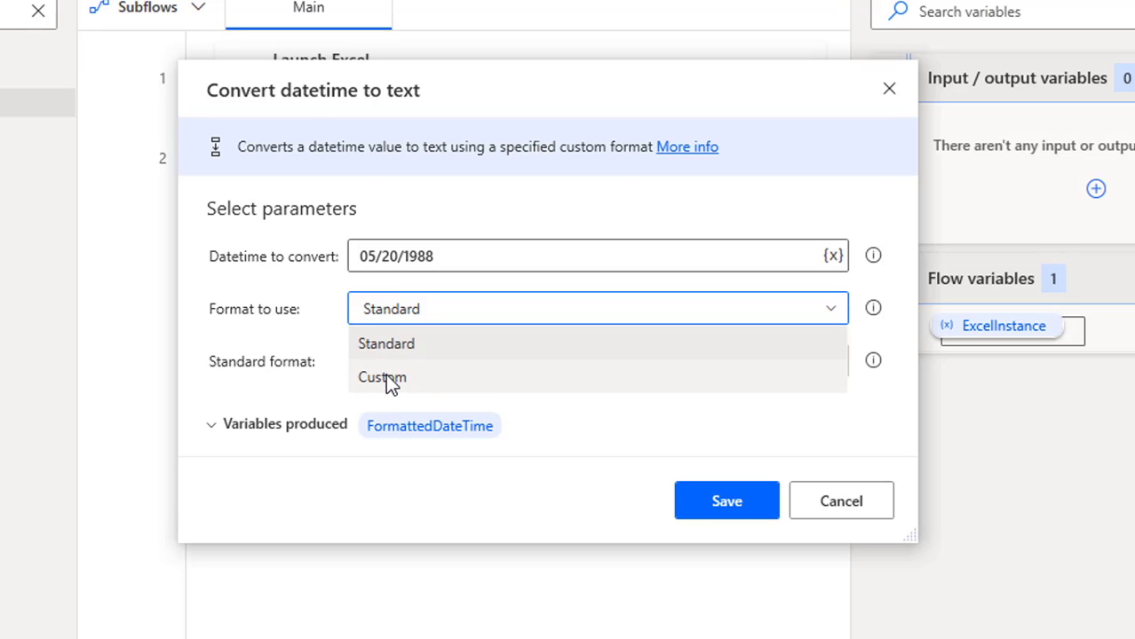
left_click(392, 348)
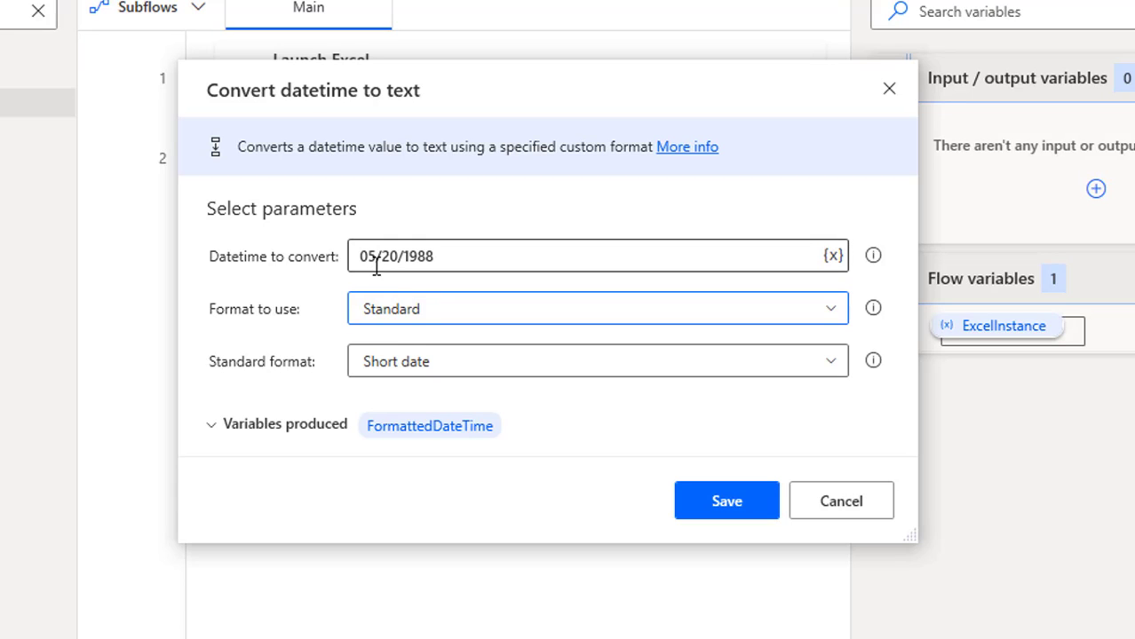
left_click(372, 366)
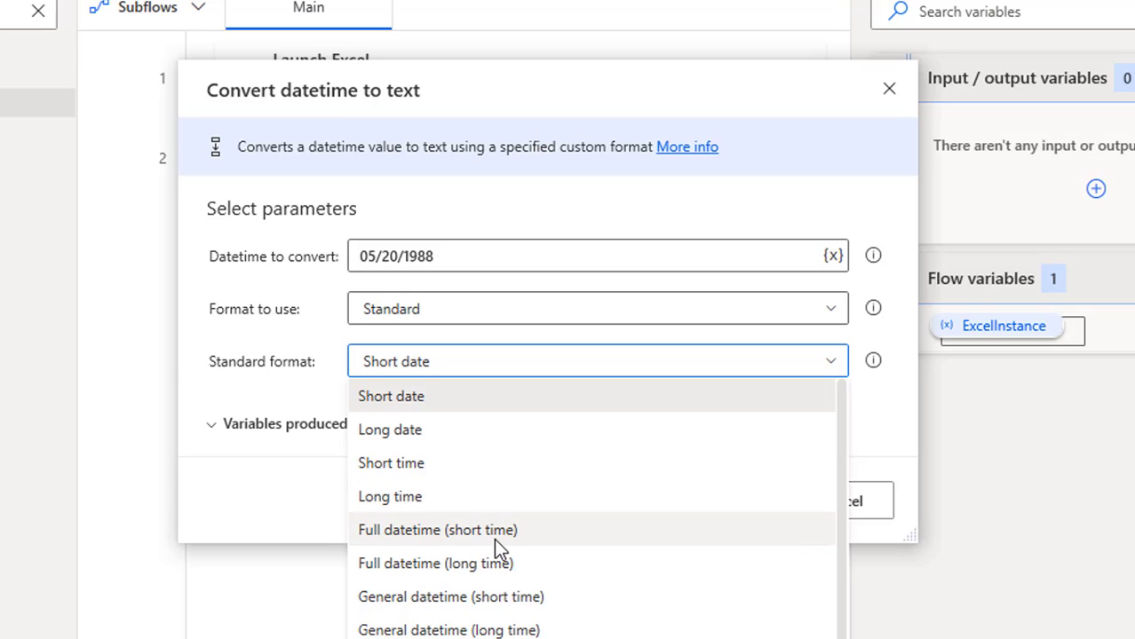
scroll(496, 538, "down", 1)
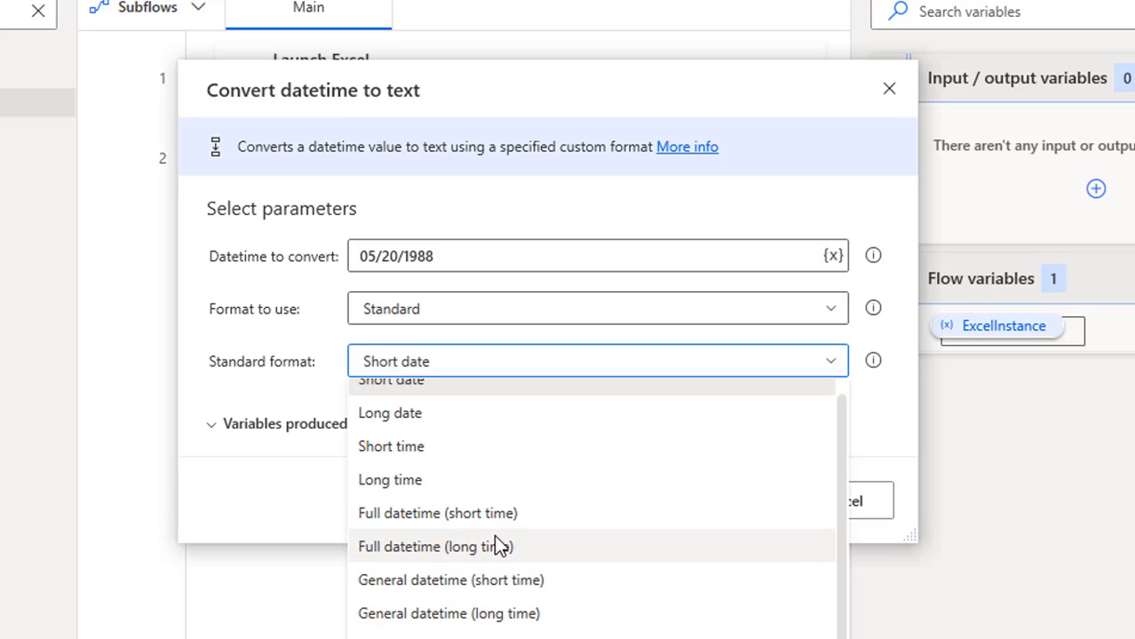
left_click(251, 510)
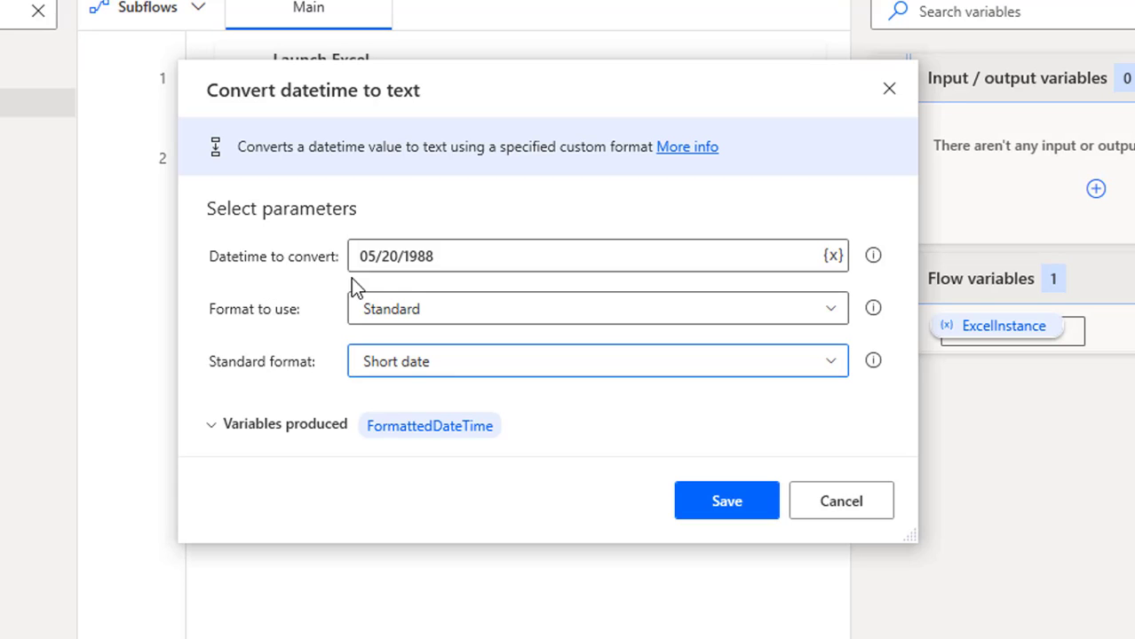
mouse_move(460, 435)
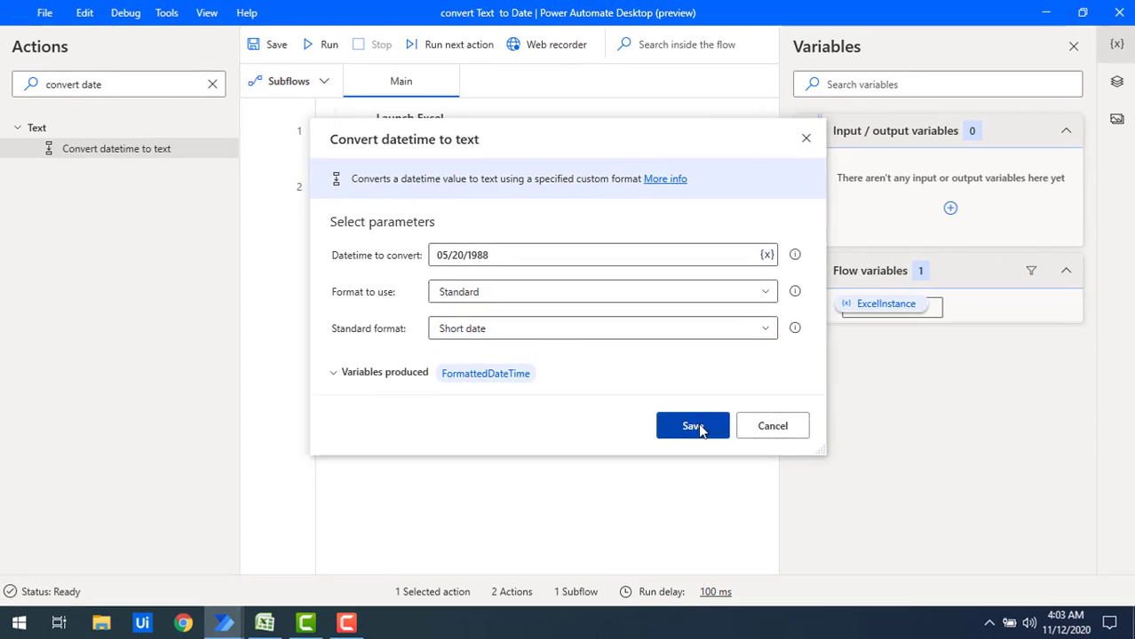
left_click(715, 471)
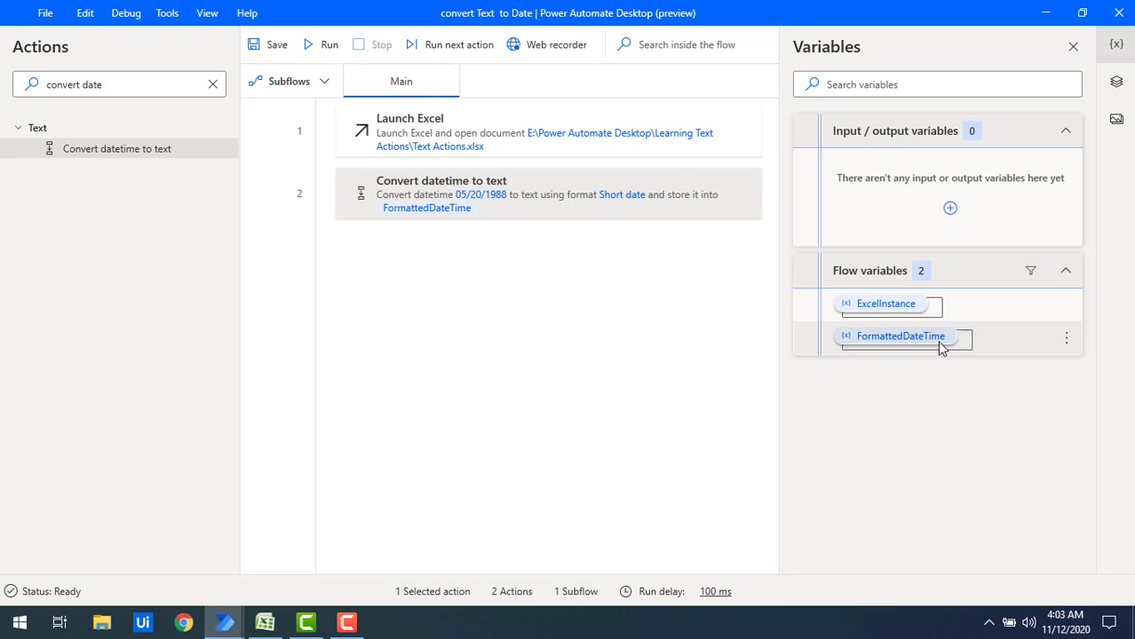
Add a Write to Excel worksheet action after the datetime conversion, with the FormattedDateTime variable as the value to write.
triple_click(145, 91)
type("writ")
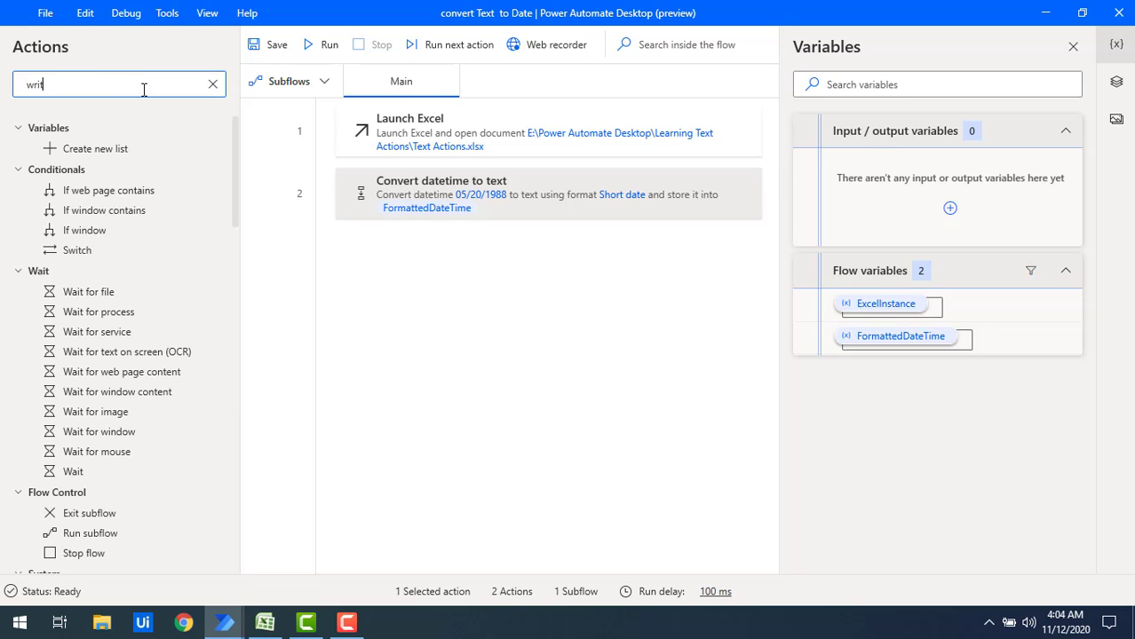
type("e to")
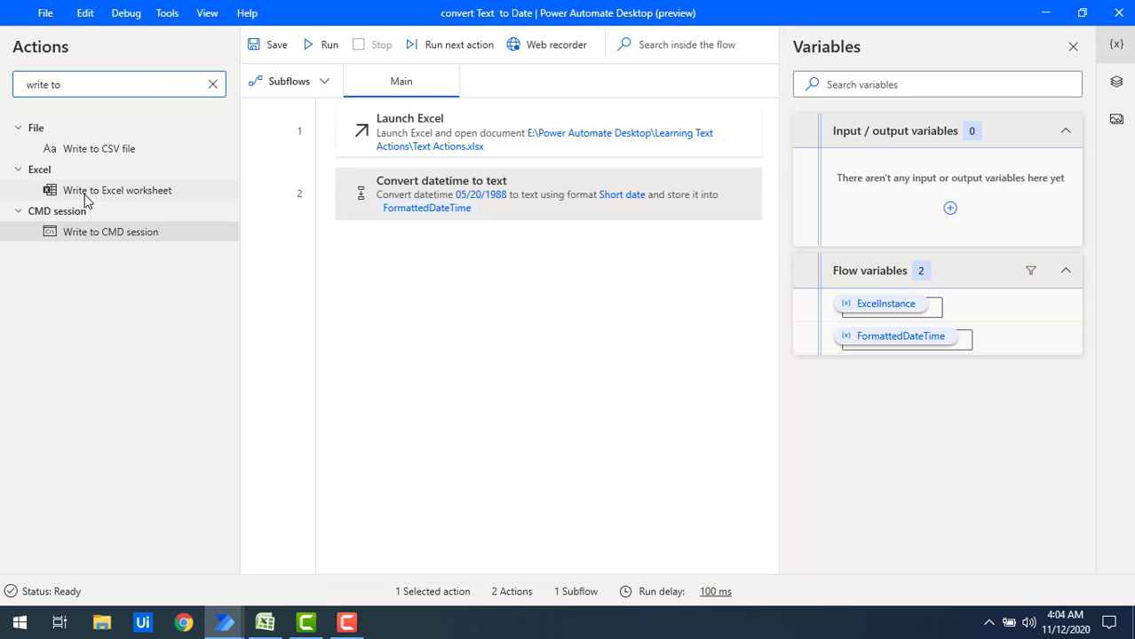
left_click_drag(92, 190, 405, 270)
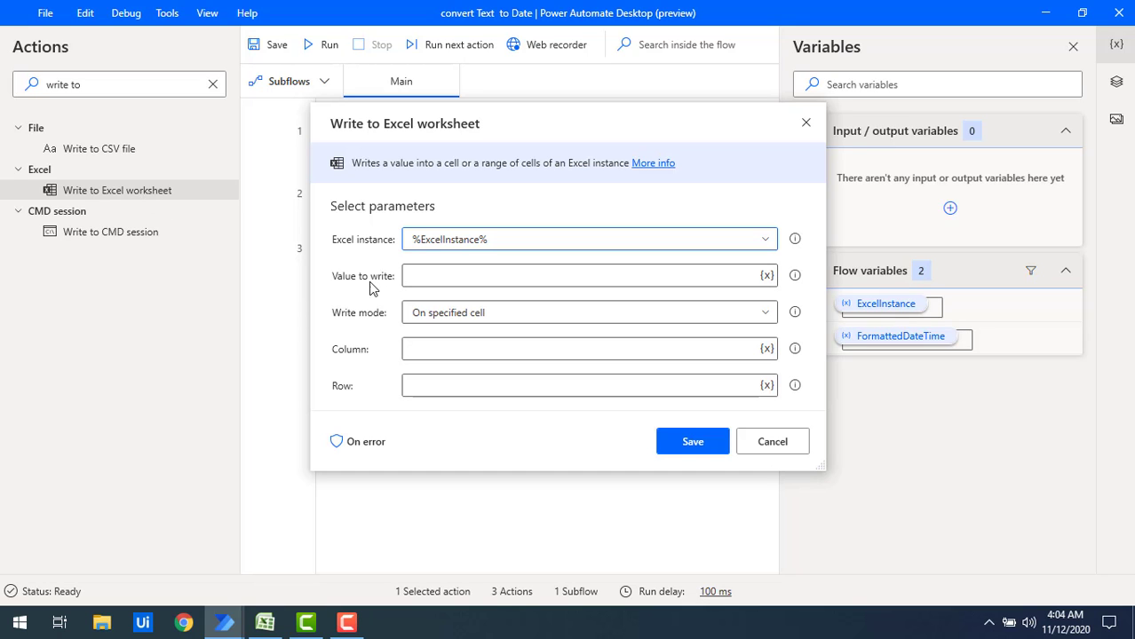
left_click(765, 276)
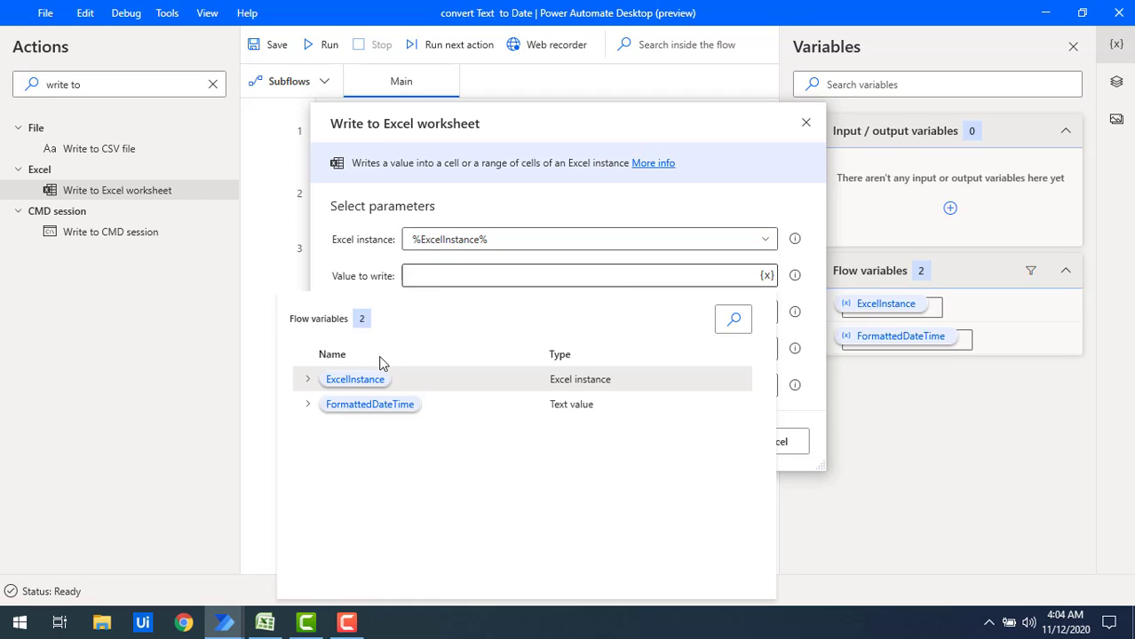
left_click(360, 407)
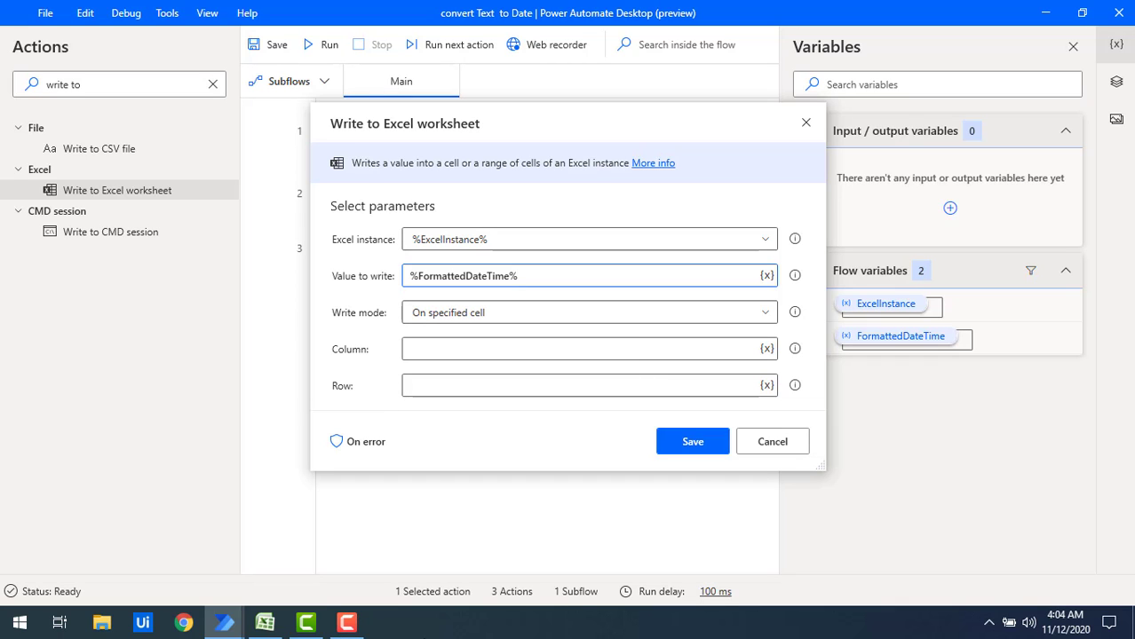
Check the target cell in the workbook, set the write action to column B, row 3, and save it.
left_click(266, 624)
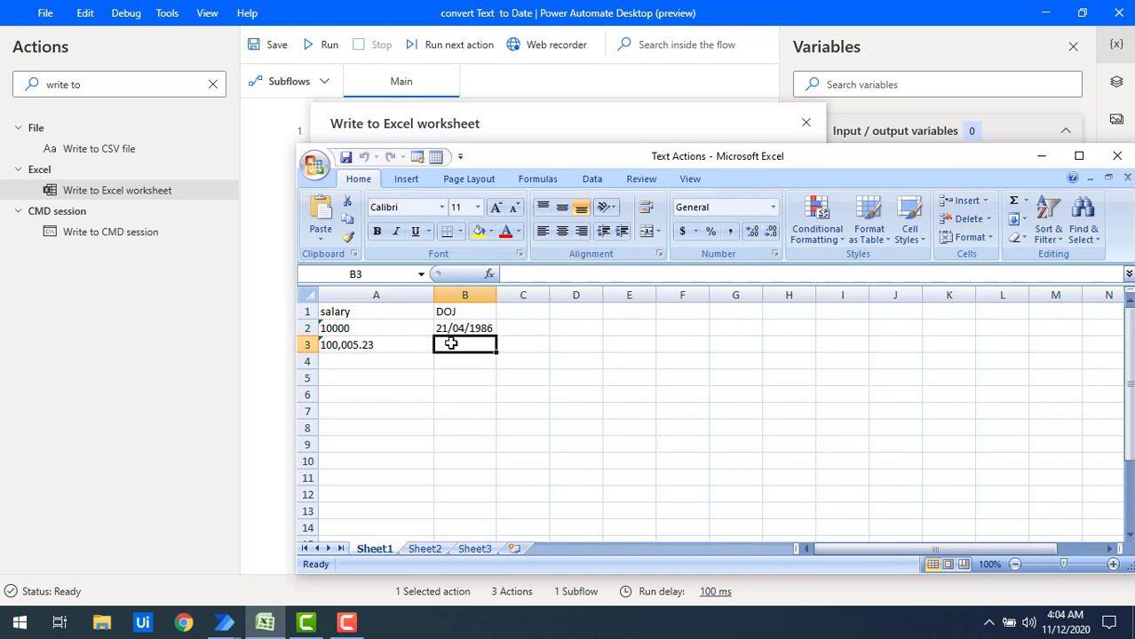
left_click(277, 343)
left_click(413, 348)
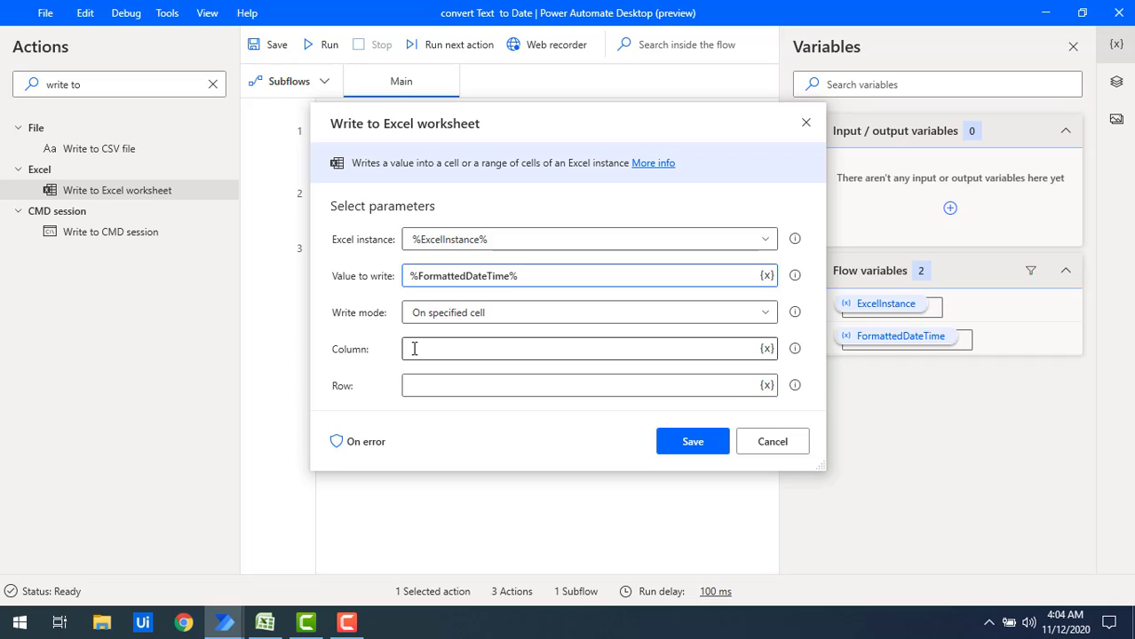
type("B")
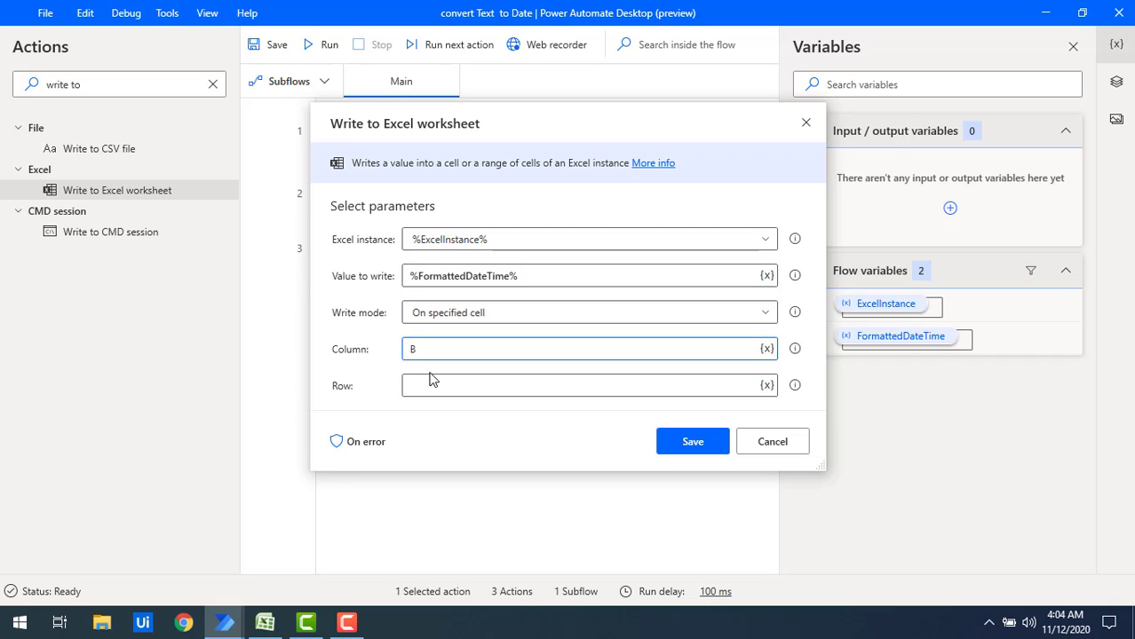
left_click(432, 388)
type("3")
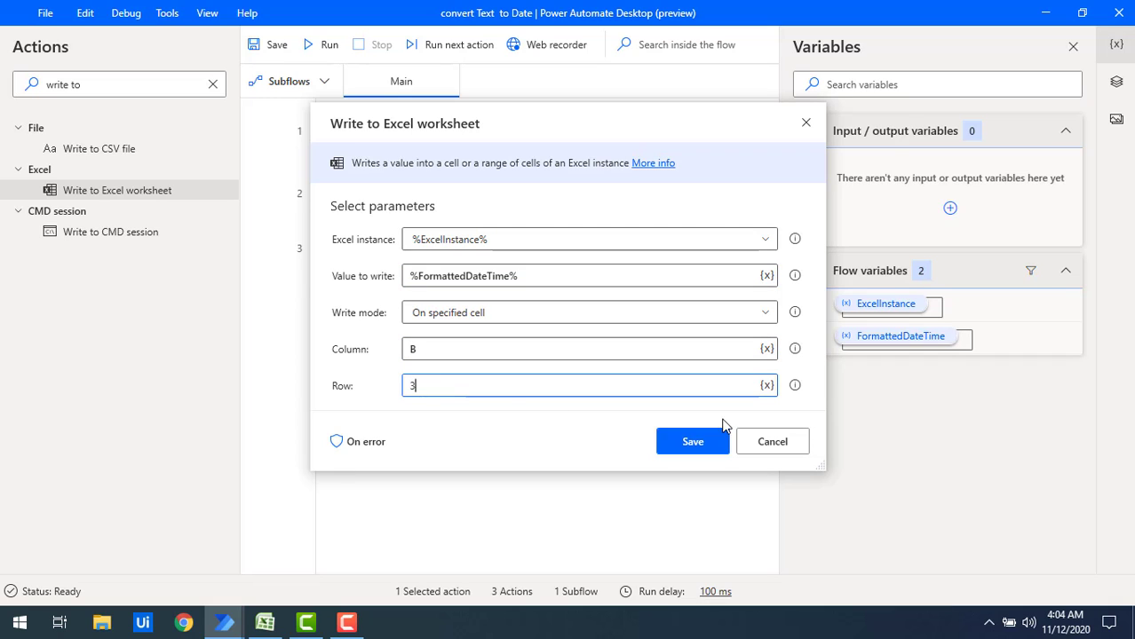
left_click(710, 444)
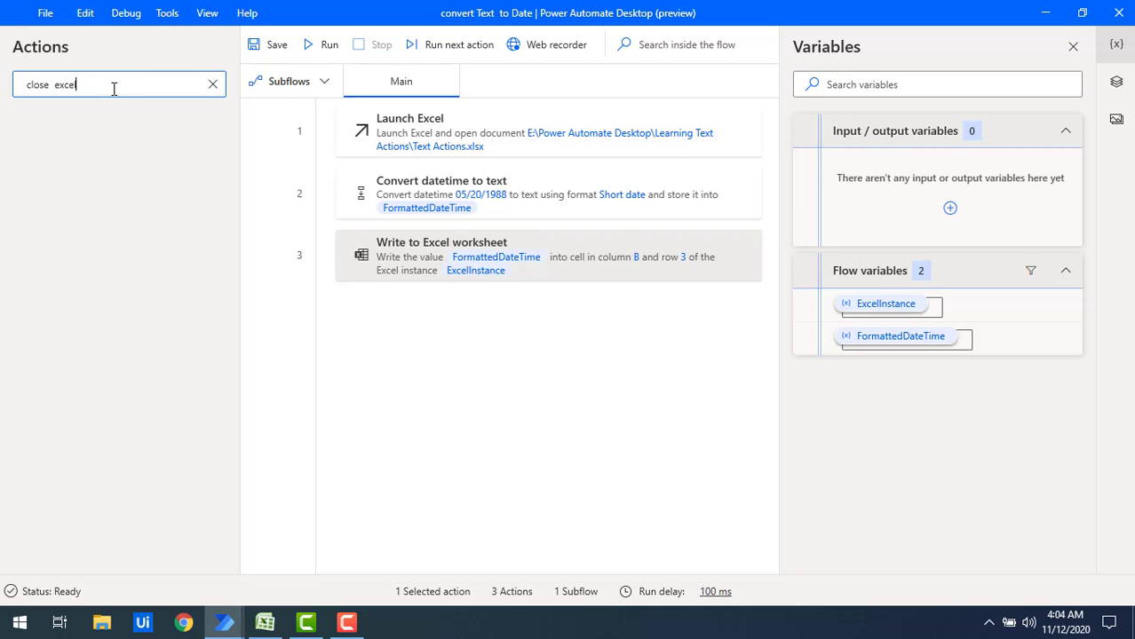
Add a Close Excel action at the end of the flow that saves the document before closing.
key("BackSpace")
key("BackSpace")
key("BackSpace")
key("BackSpace")
key("BackSpace")
key("BackSpace")
key("BackSpace")
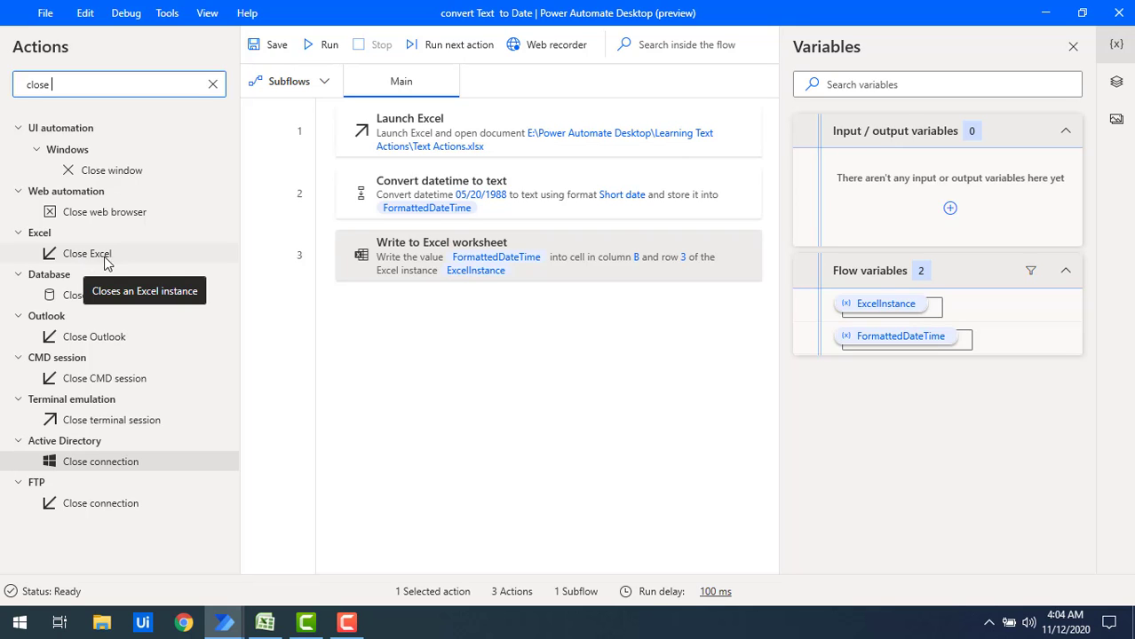
left_click_drag(107, 259, 414, 343)
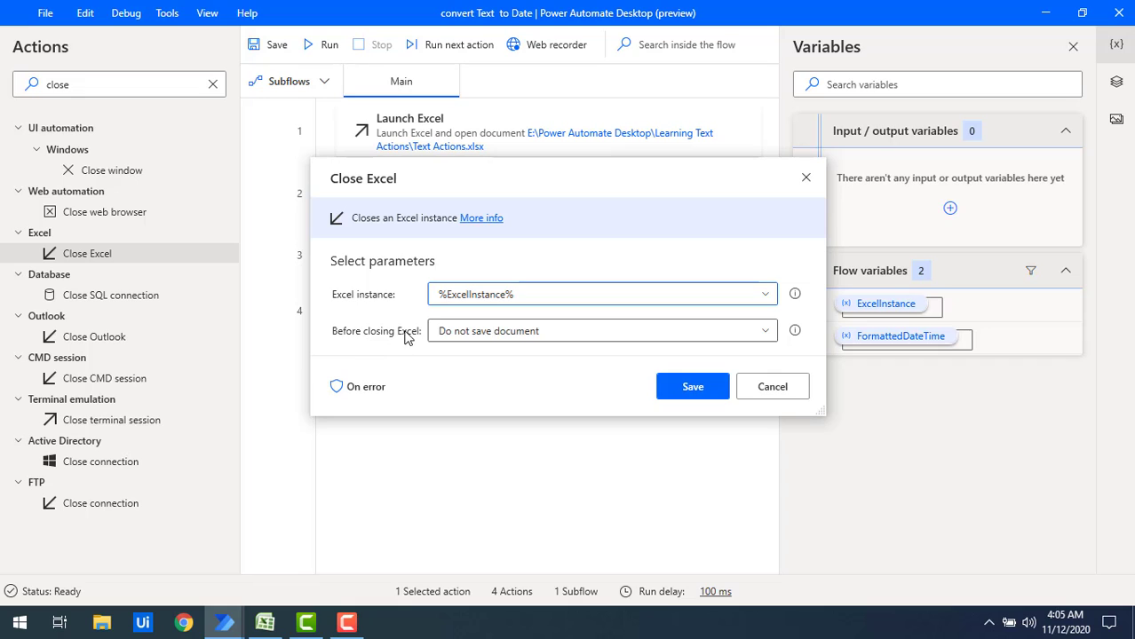
left_click(478, 332)
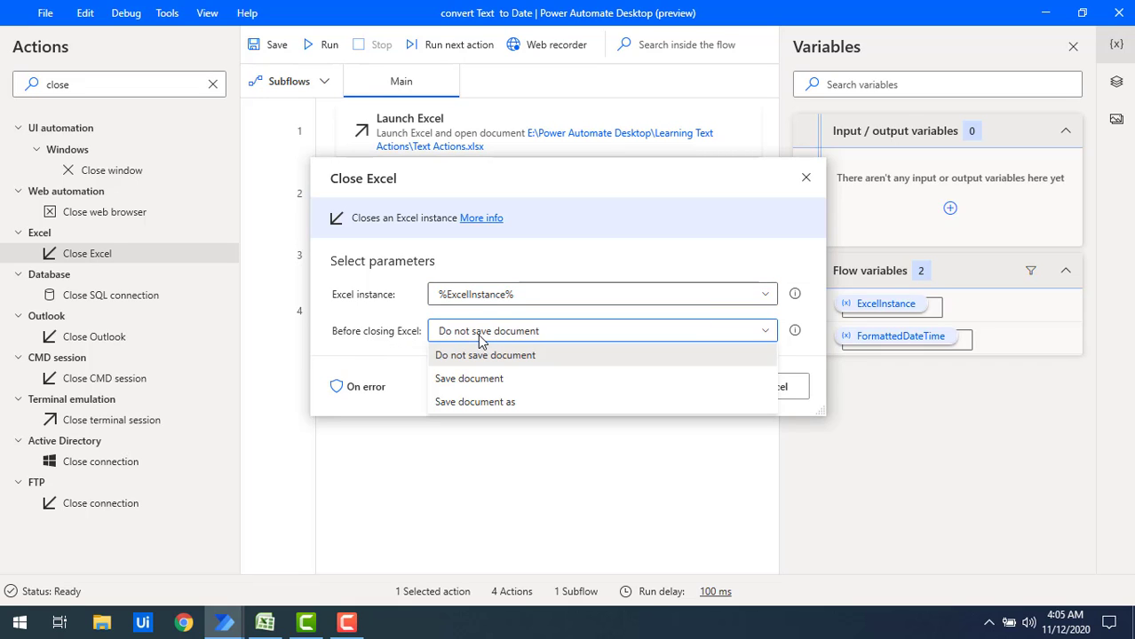
left_click(477, 380)
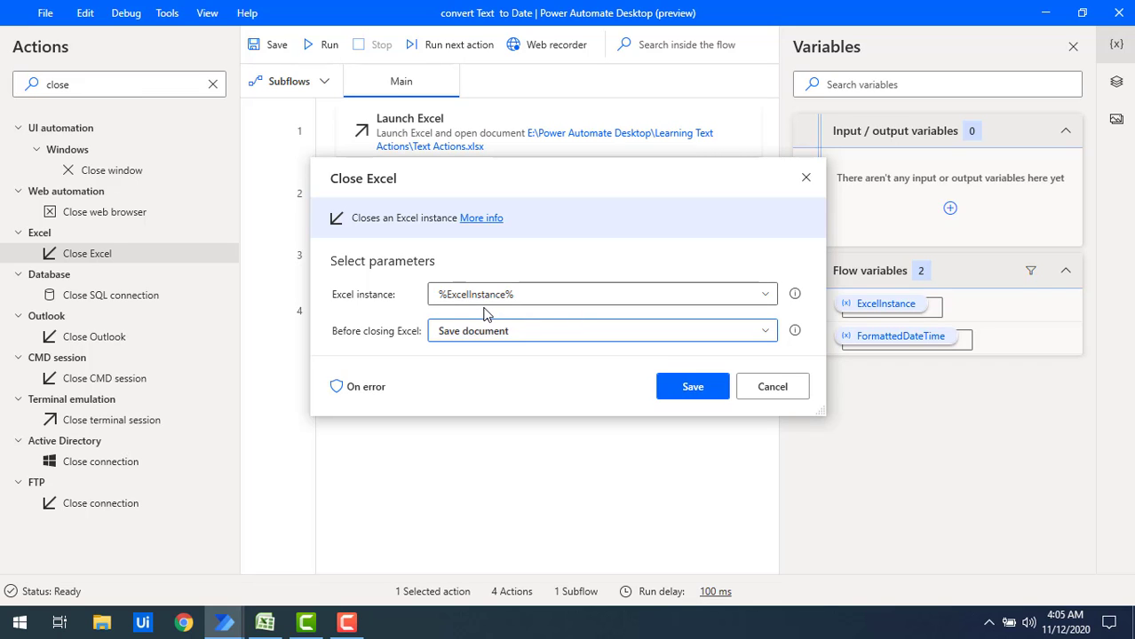
left_click(701, 391)
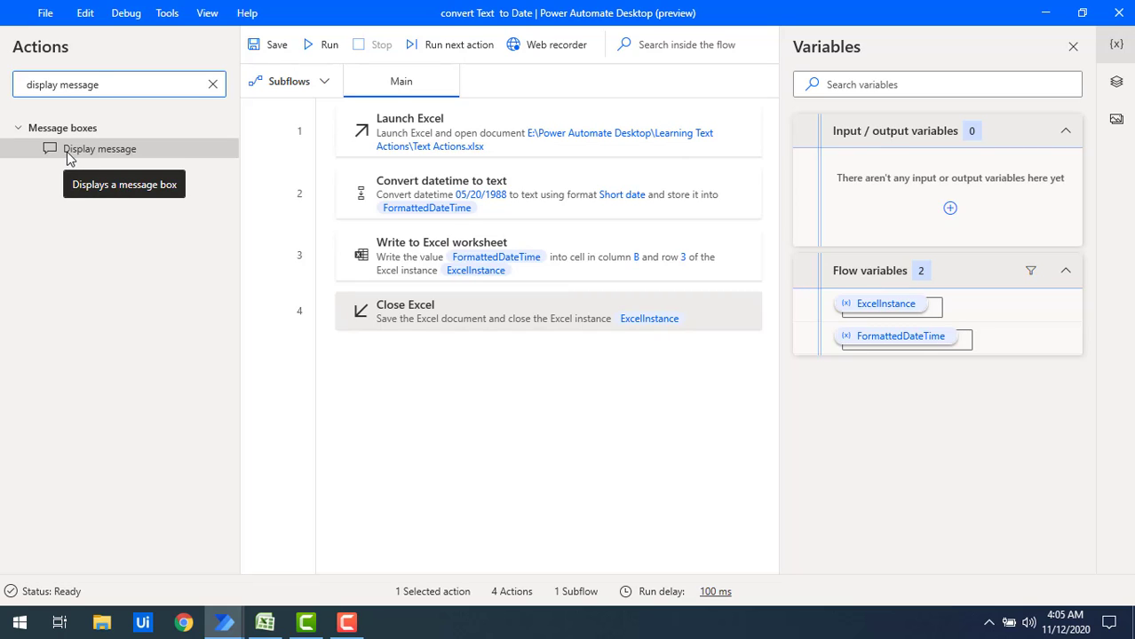
Add a Display message action at the end of the flow with the title "Flow" and the message "Flow executed".
left_click_drag(70, 158, 380, 369)
type("Flow")
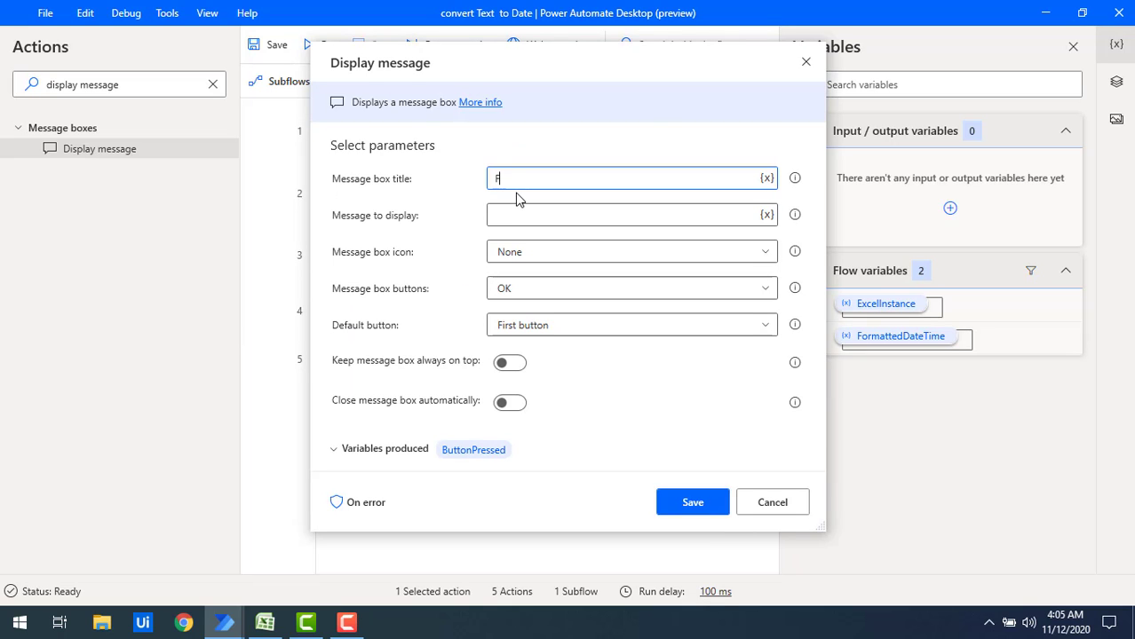
left_click(529, 218)
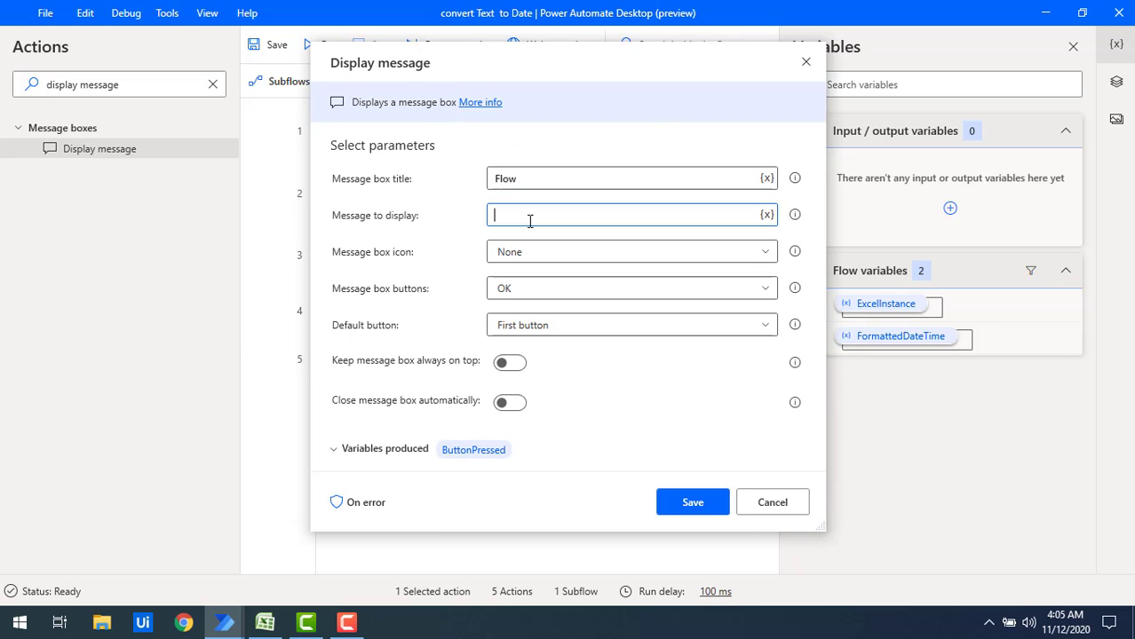
type("Flow executed")
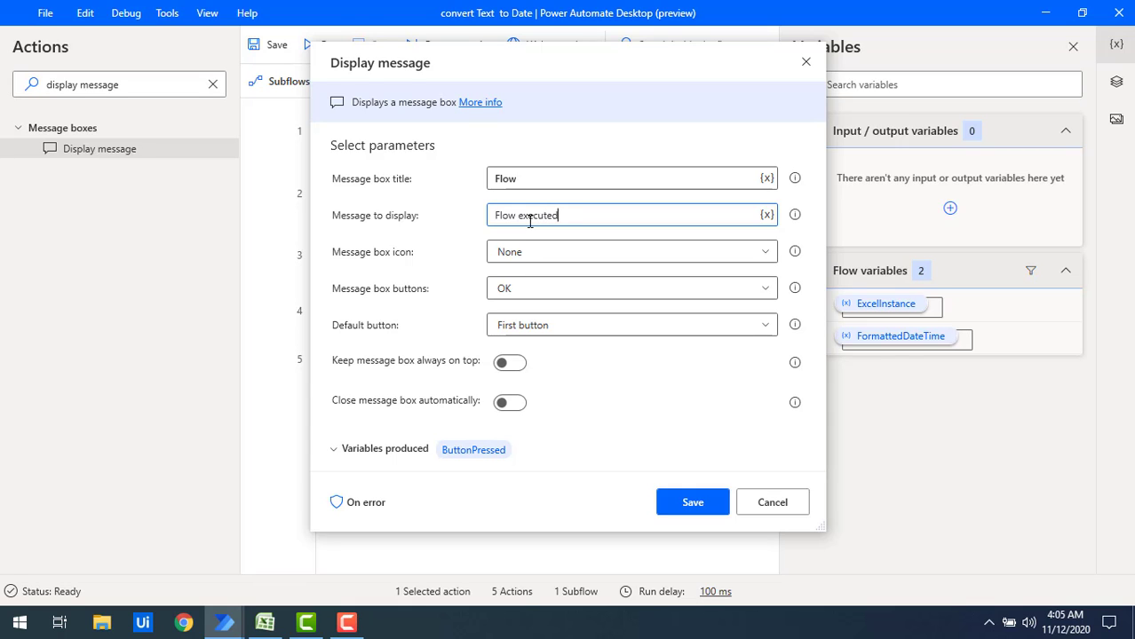
left_click(693, 503)
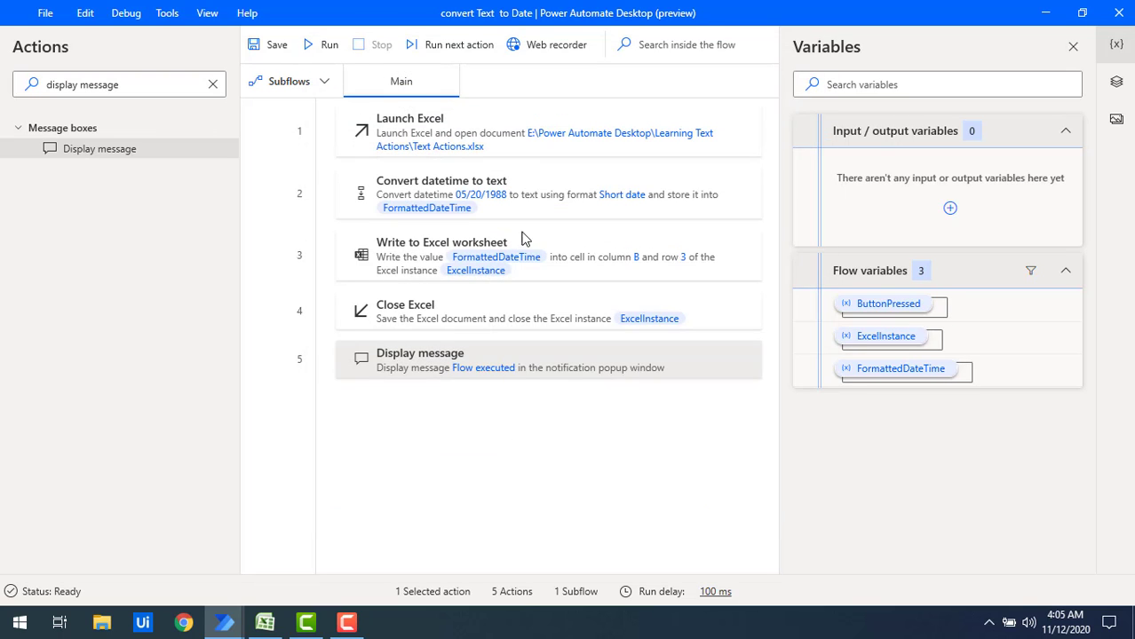
Run the flow, dismiss its message, and open the Text Actions workbook to check the date written in cell B3.
left_click(319, 47)
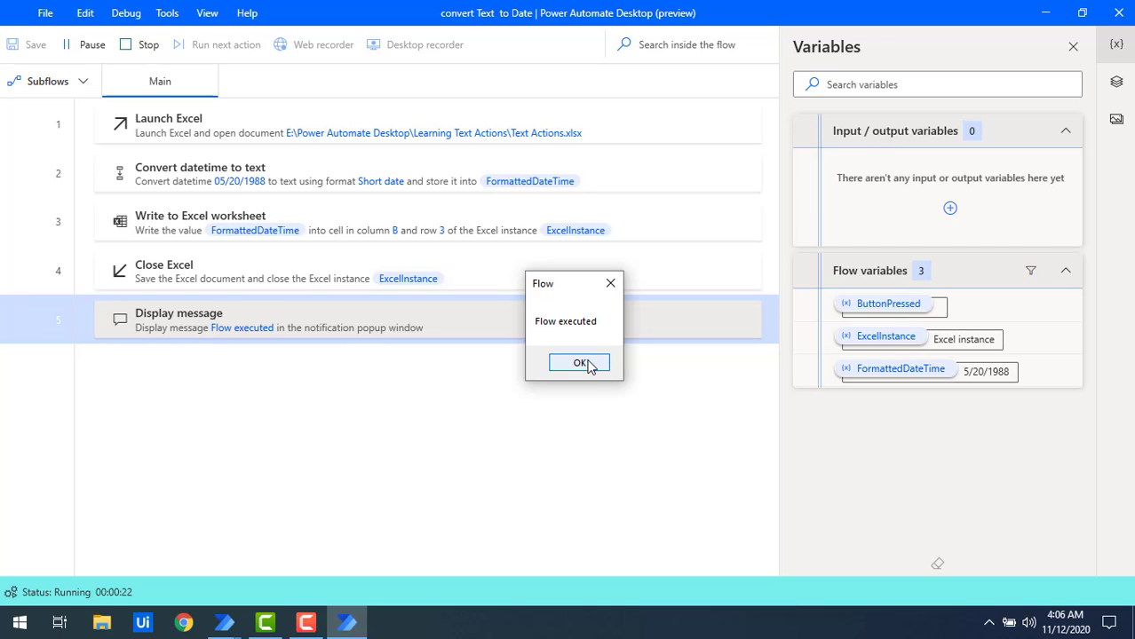
left_click(109, 623)
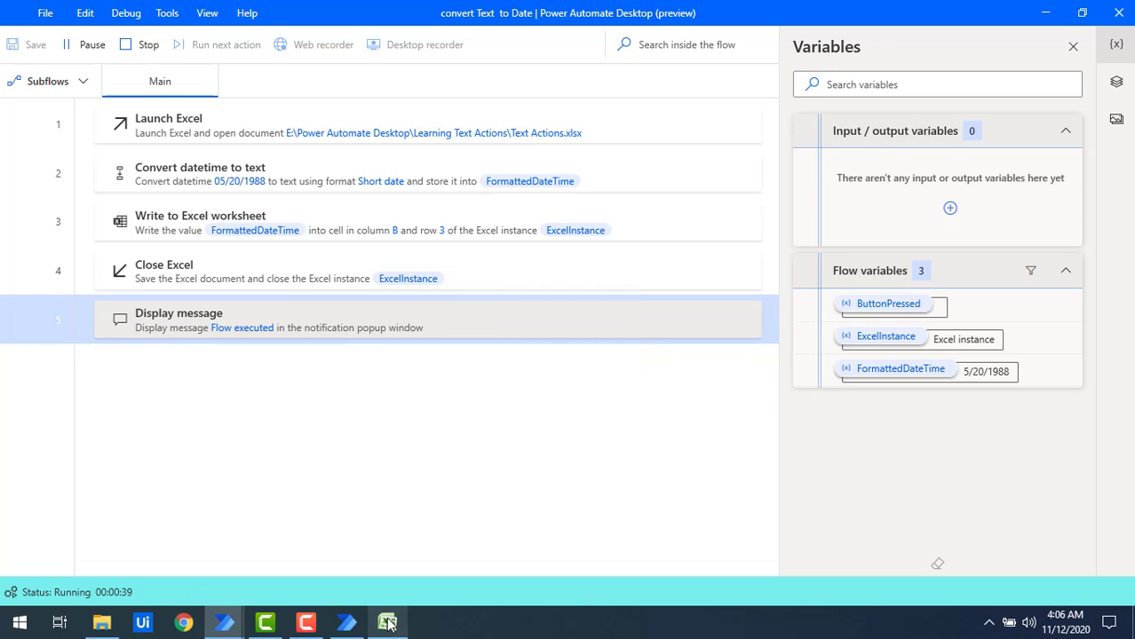
left_click(388, 625)
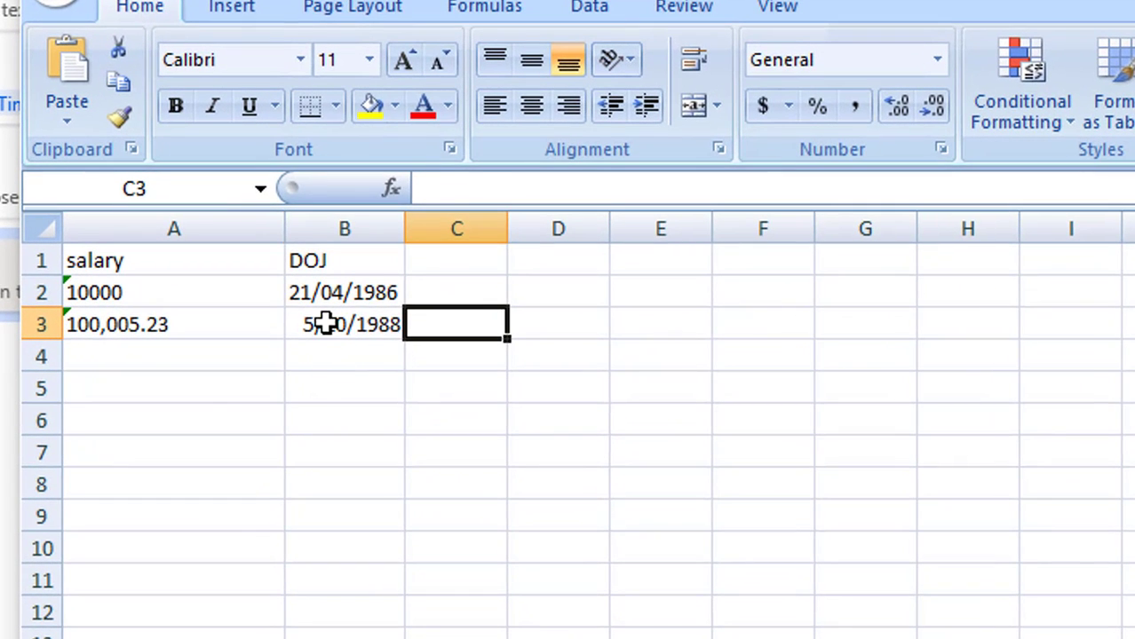
Inspect the date written in cell B3 and its number format in the Text Actions workbook.
left_click(325, 325)
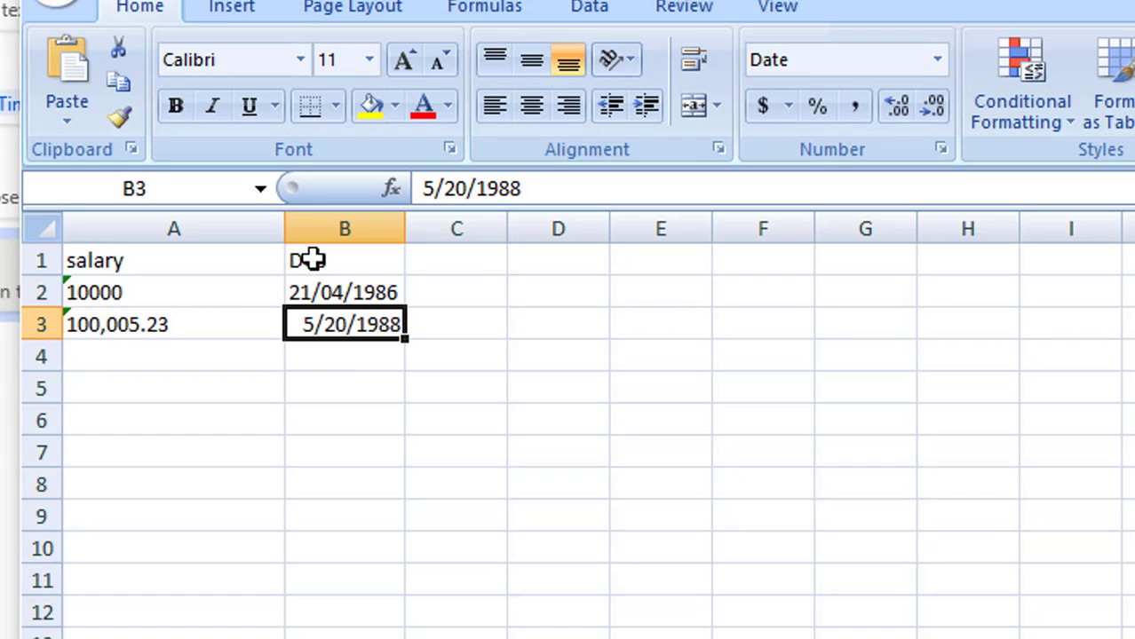
left_click(314, 227)
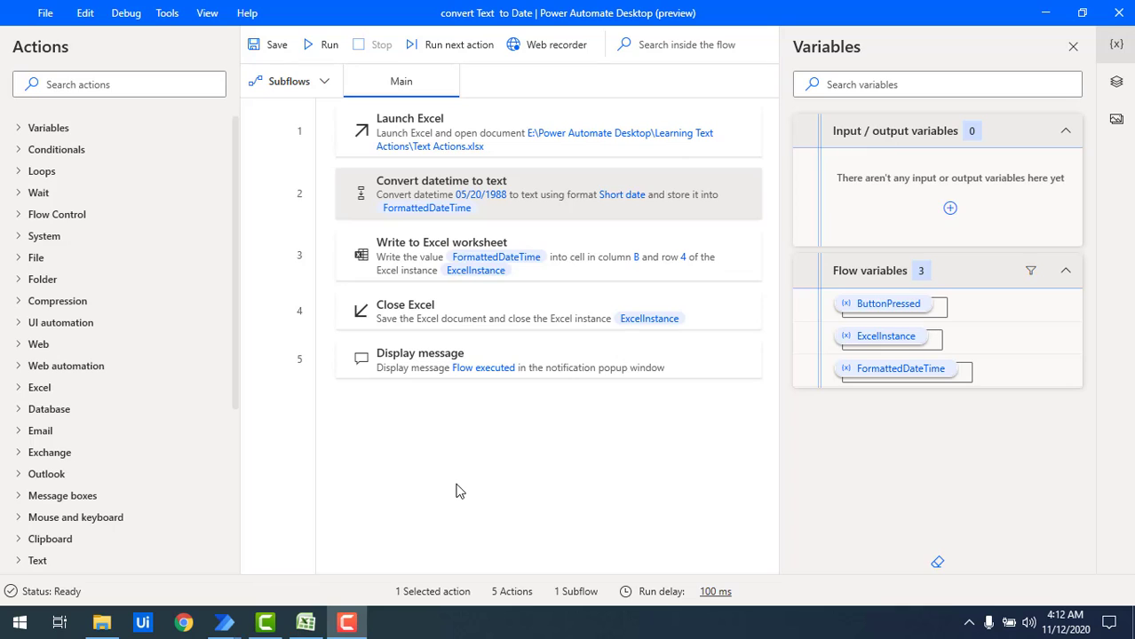
Change the Convert datetime to text action to the custom format dd/MM/yyyy and save it.
double_click(525, 218)
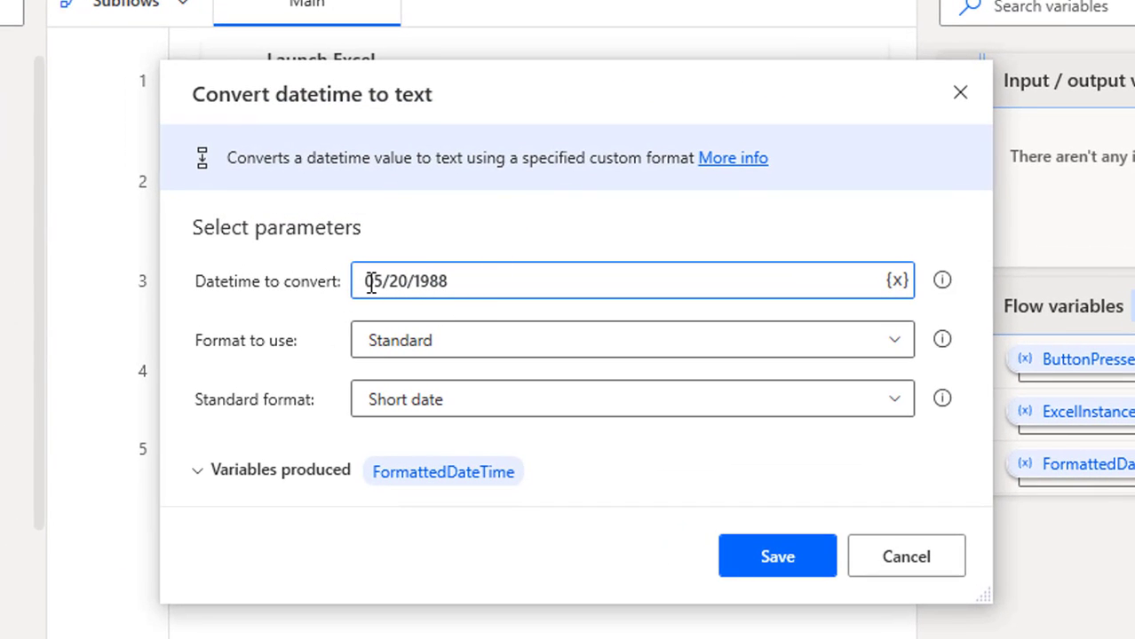
left_click(366, 282)
double_click(393, 281)
left_click(408, 359)
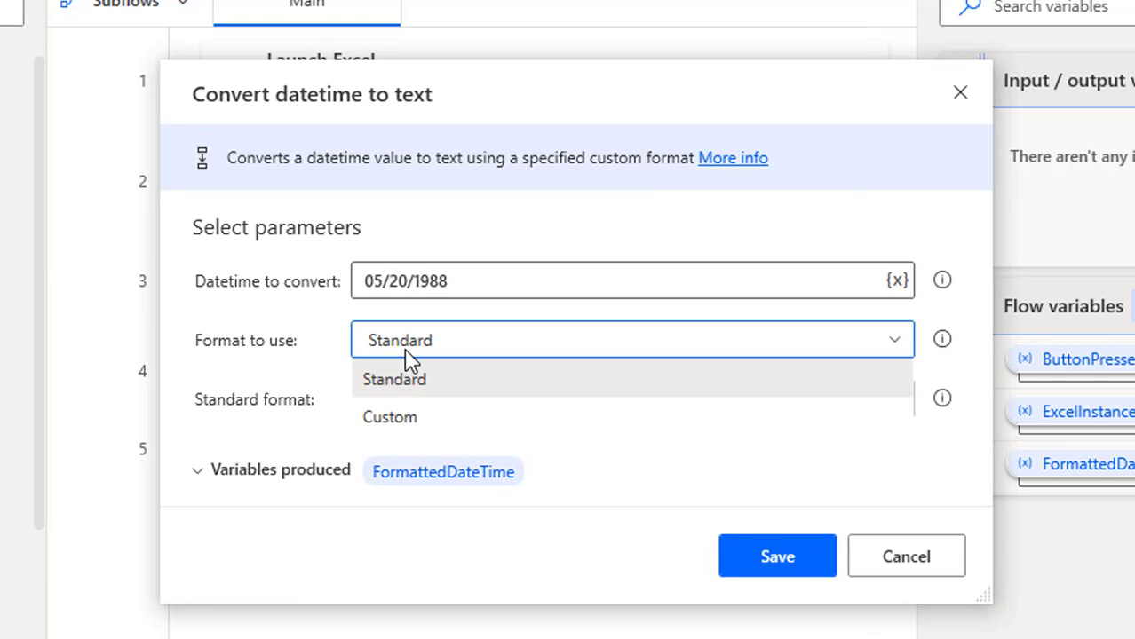
left_click(396, 417)
left_click(385, 400)
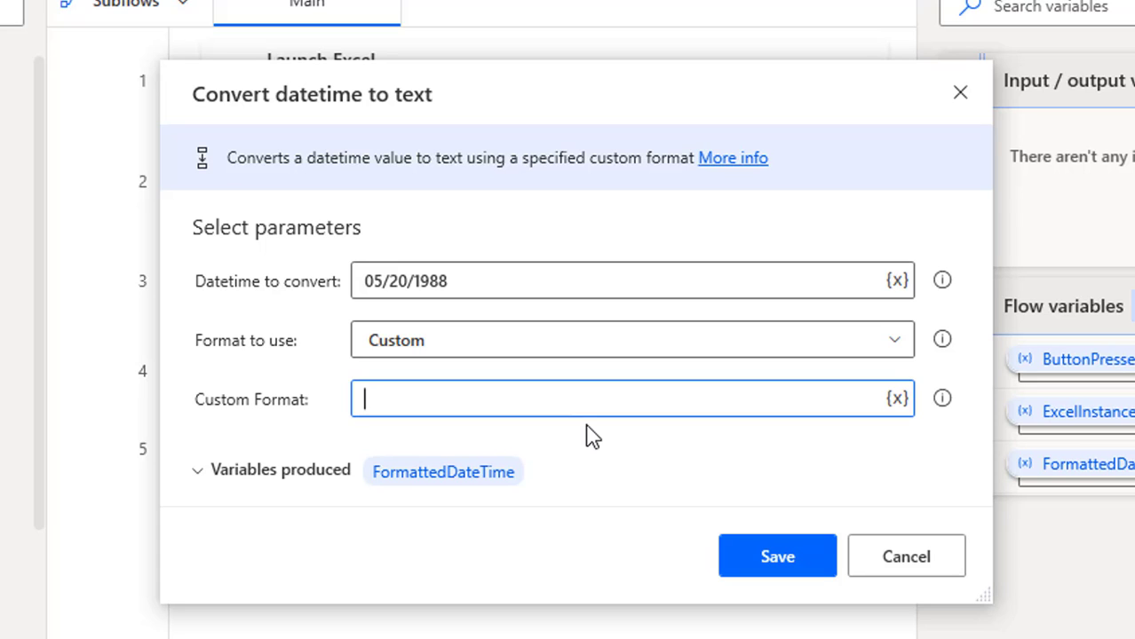
type("dd/MM")
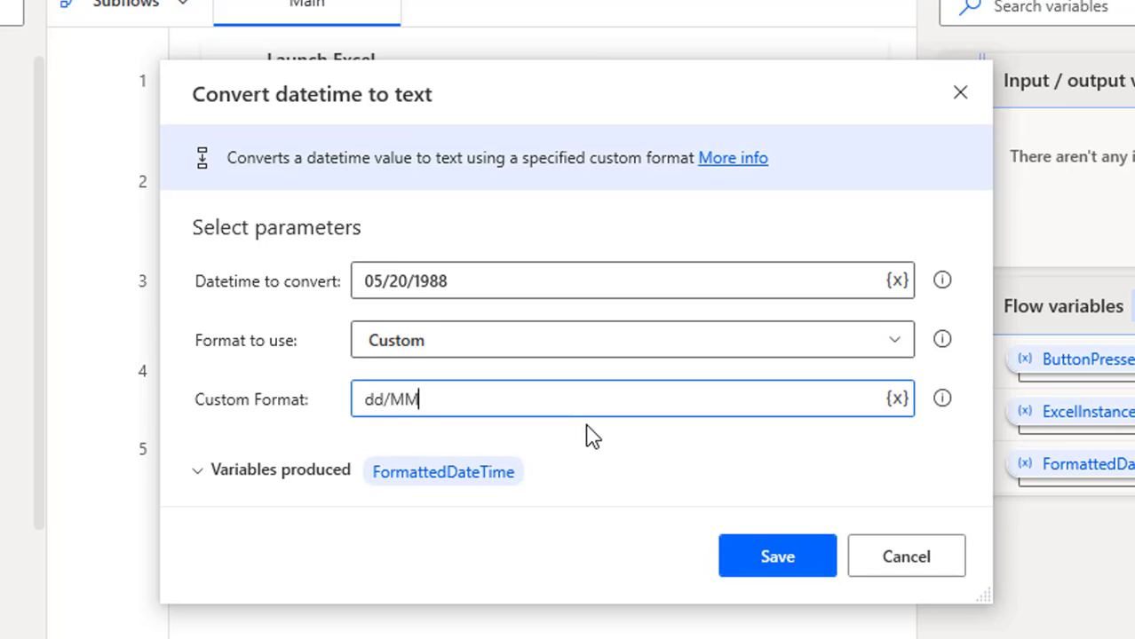
type("/yyyy")
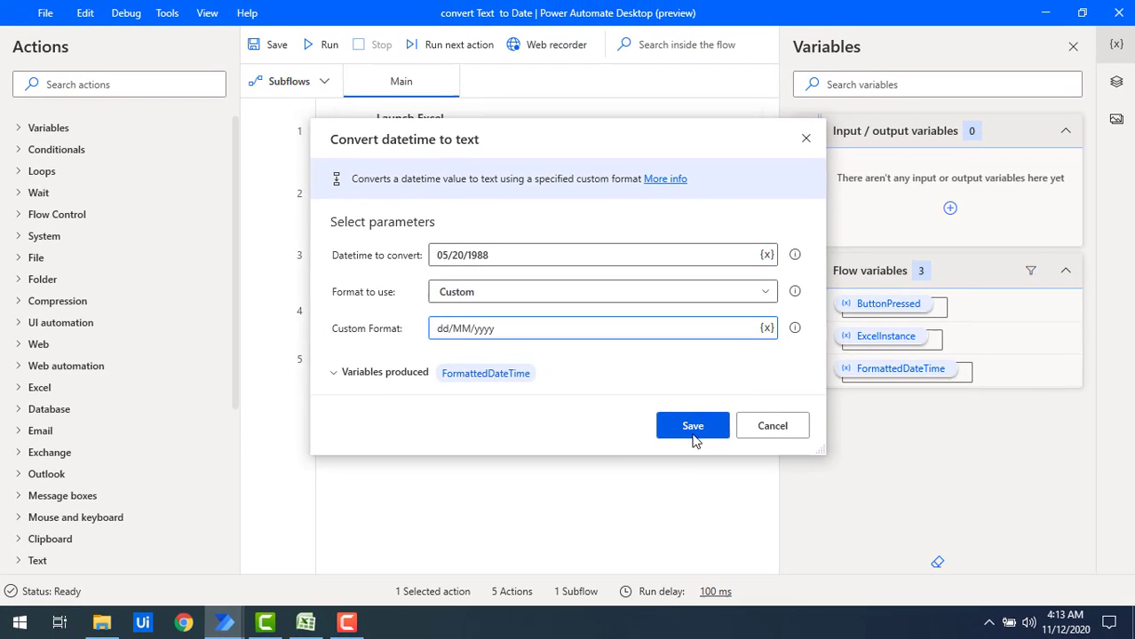
left_click(777, 557)
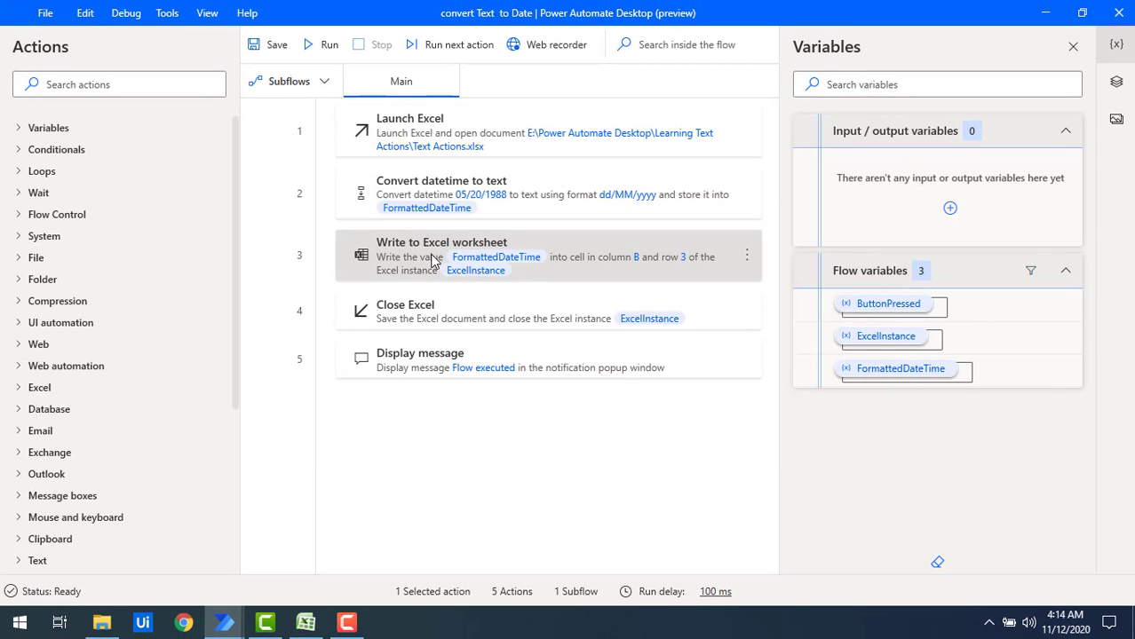
Set the Write to Excel worksheet action's row to 4, save it, and run the flow.
double_click(524, 266)
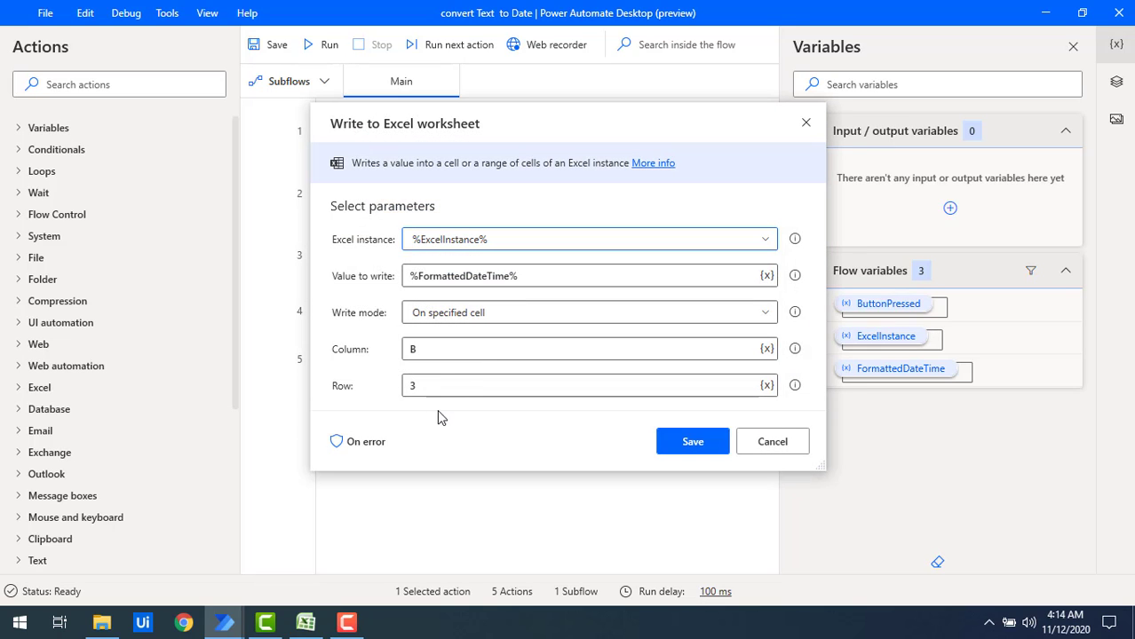
double_click(438, 383)
key("BackSpace")
type("4")
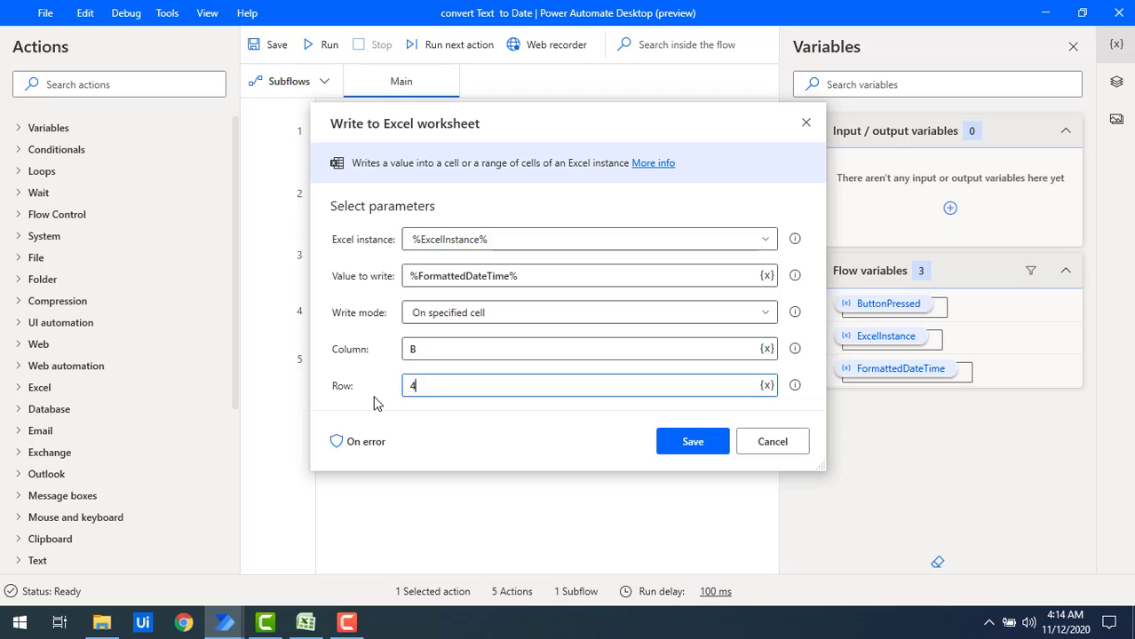
left_click(692, 441)
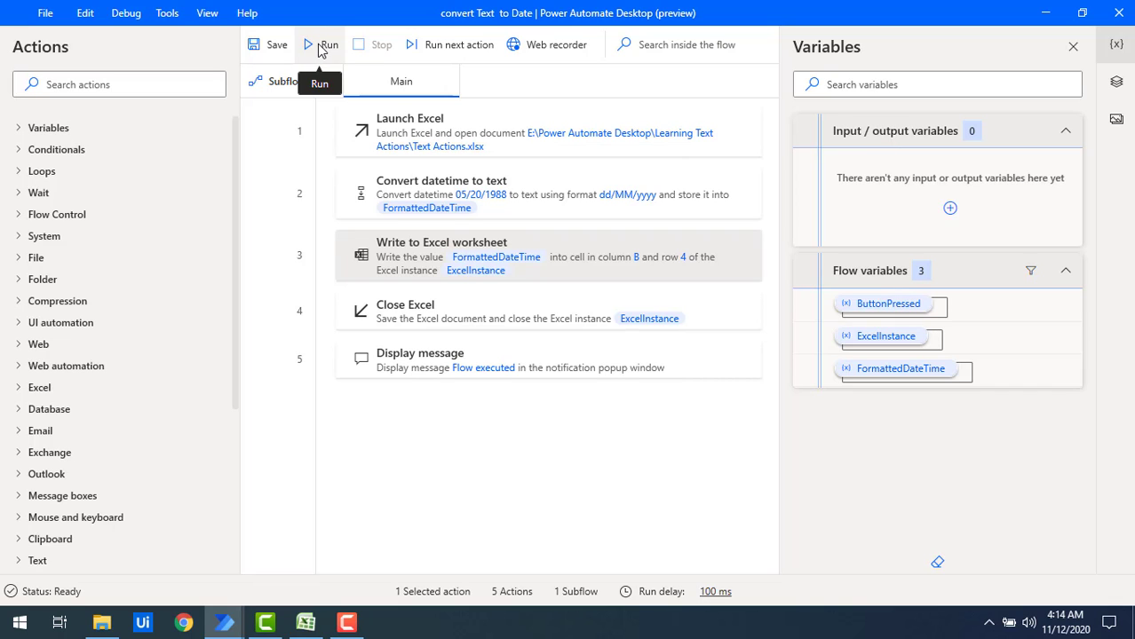
left_click(318, 49)
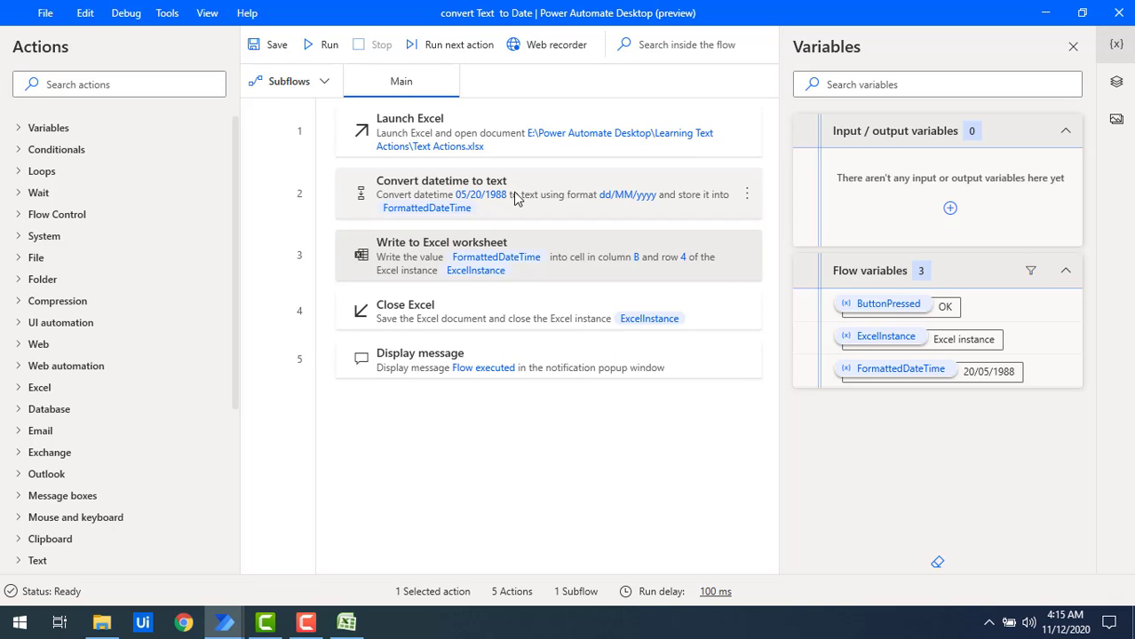
Switch the Convert datetime to text action to the standard format Full datetime (short time) and save it.
double_click(514, 197)
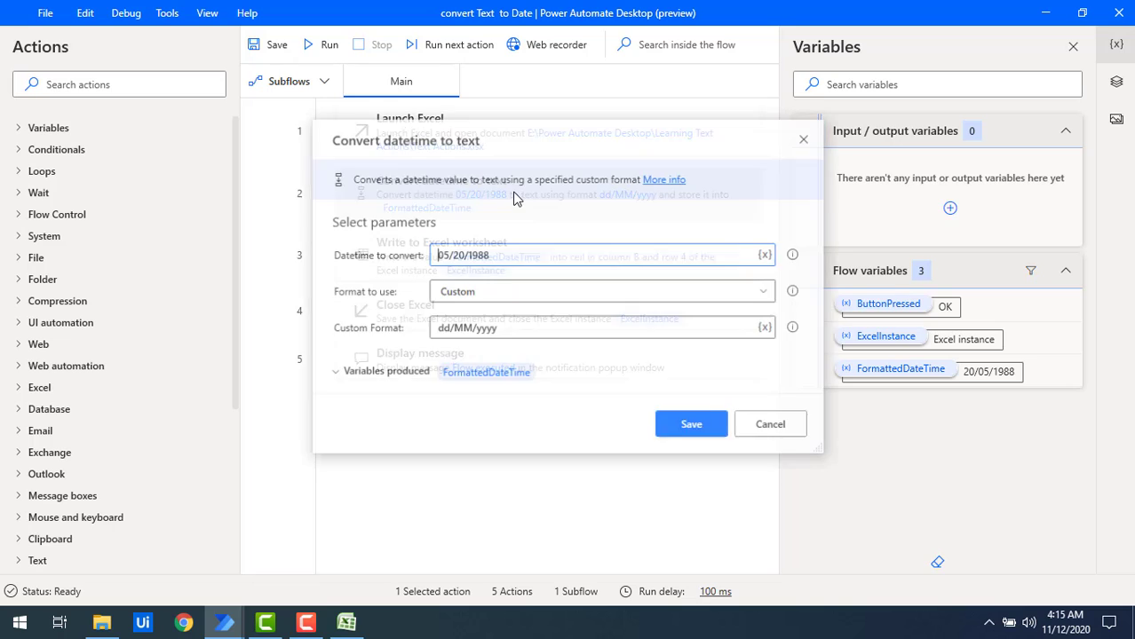
left_click(486, 293)
left_click(469, 318)
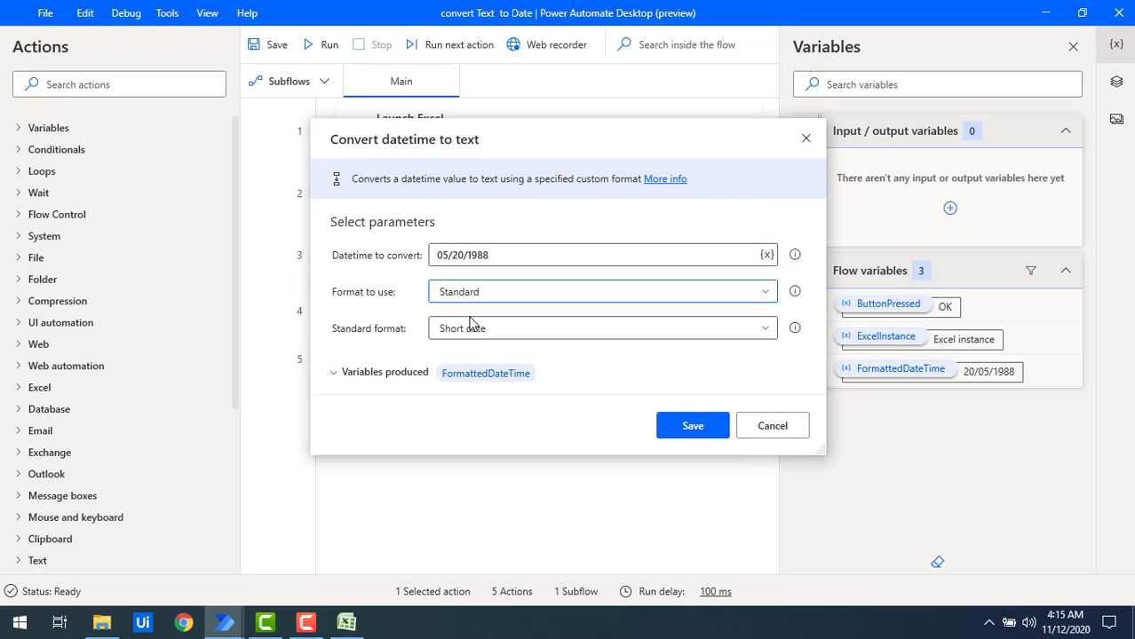
left_click(492, 331)
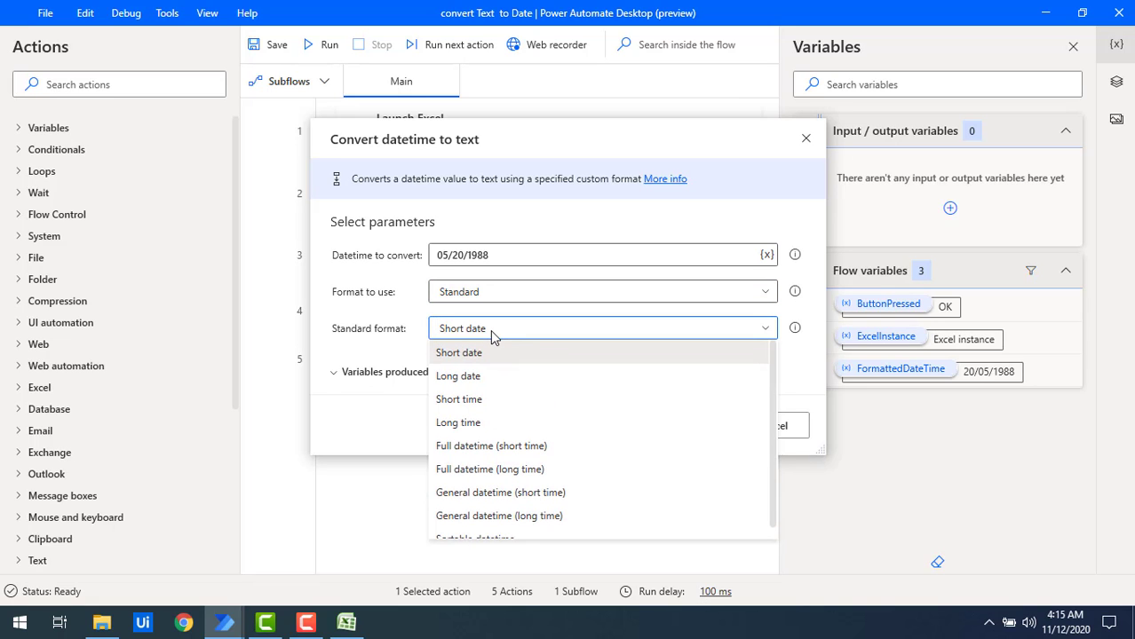
left_click(478, 448)
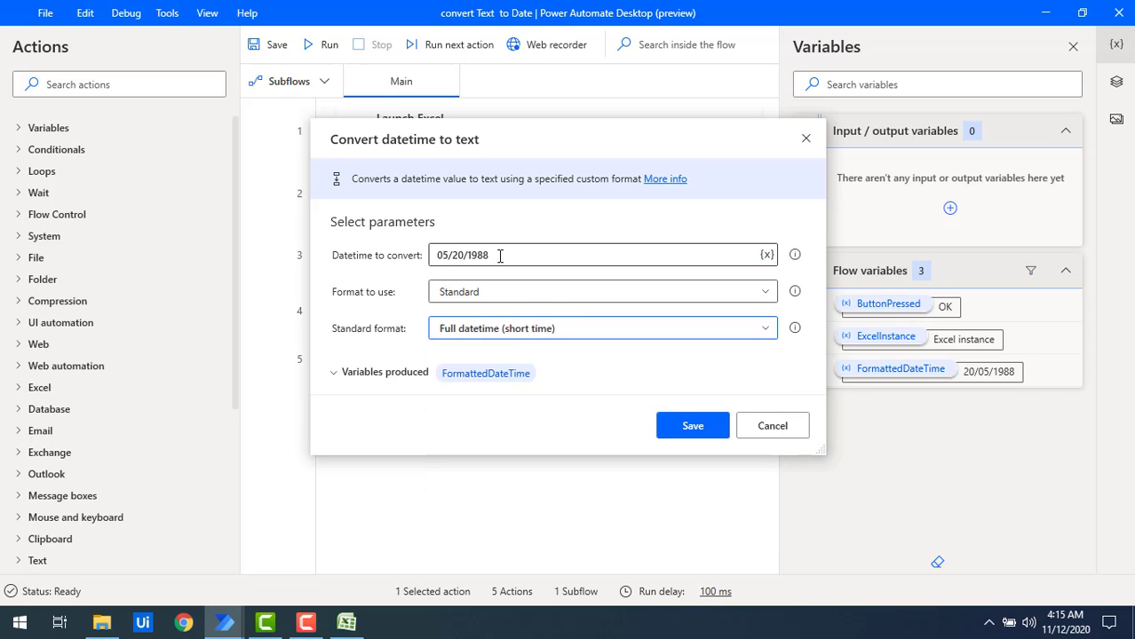
left_click_drag(498, 256, 429, 262)
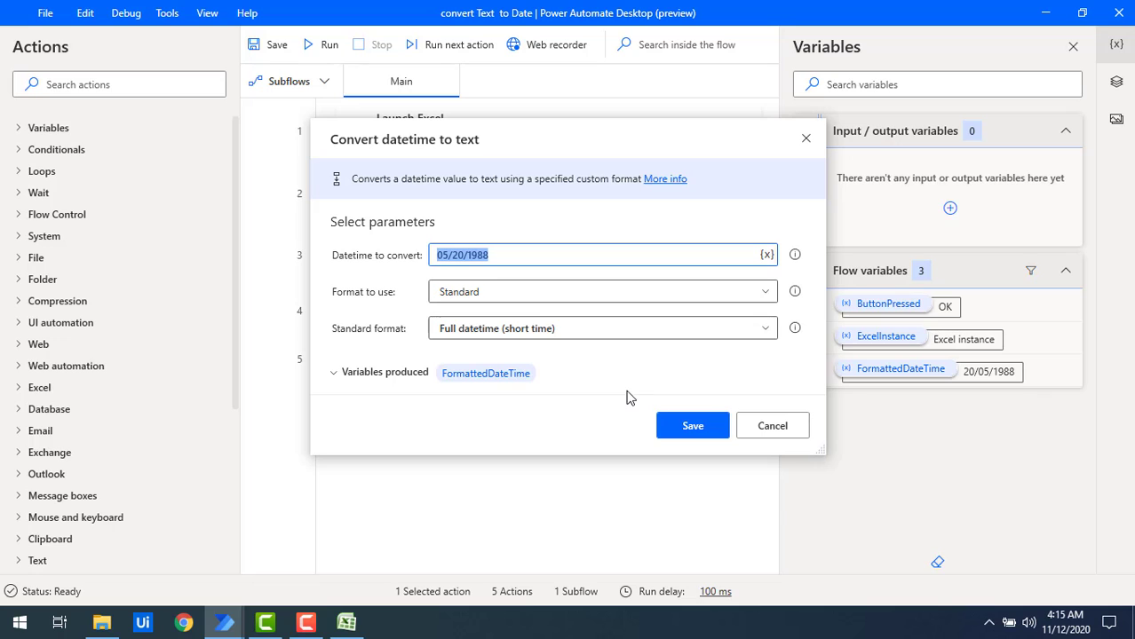
left_click(692, 426)
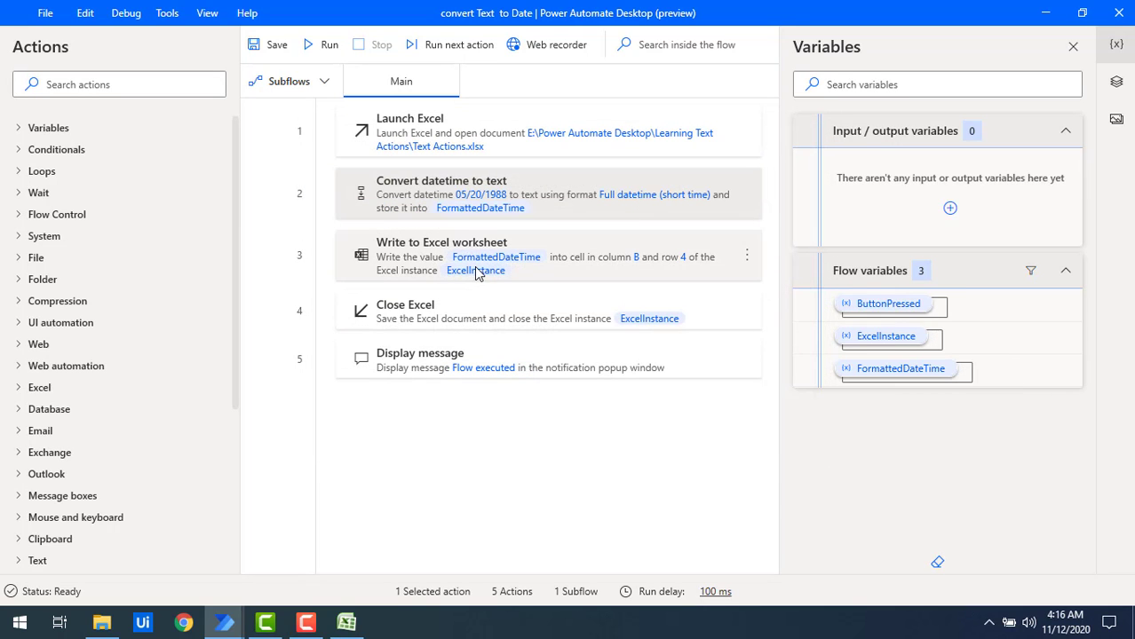
Set the Write to Excel worksheet action's row to 5, save it, and run the flow.
left_click(475, 271)
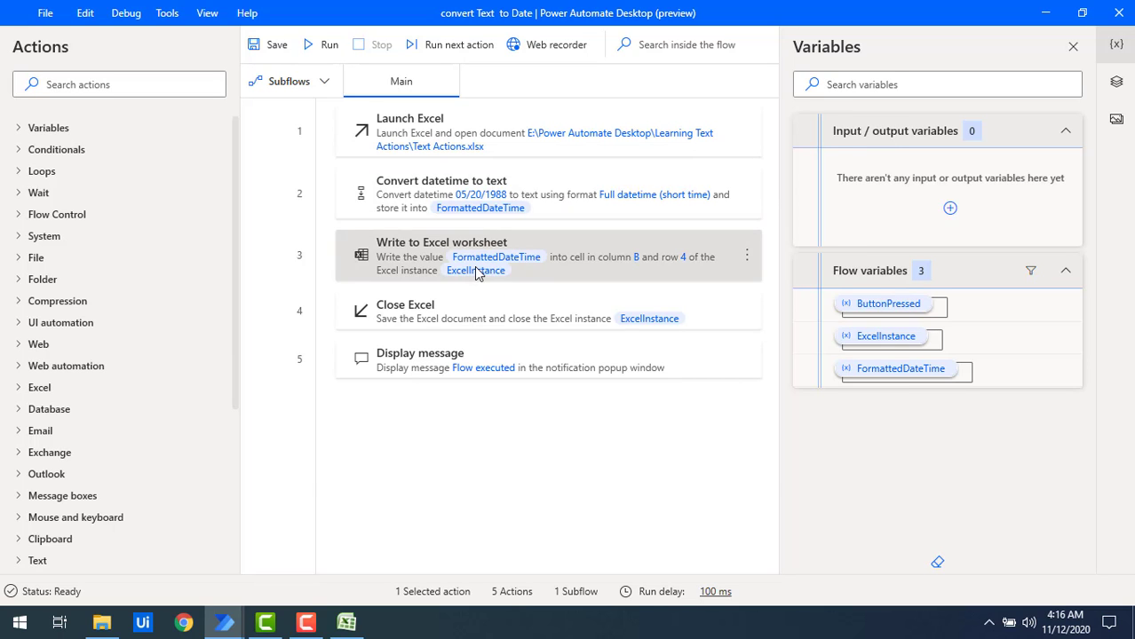
double_click(474, 271)
left_click_drag(391, 387, 433, 394)
type("5")
key("Return")
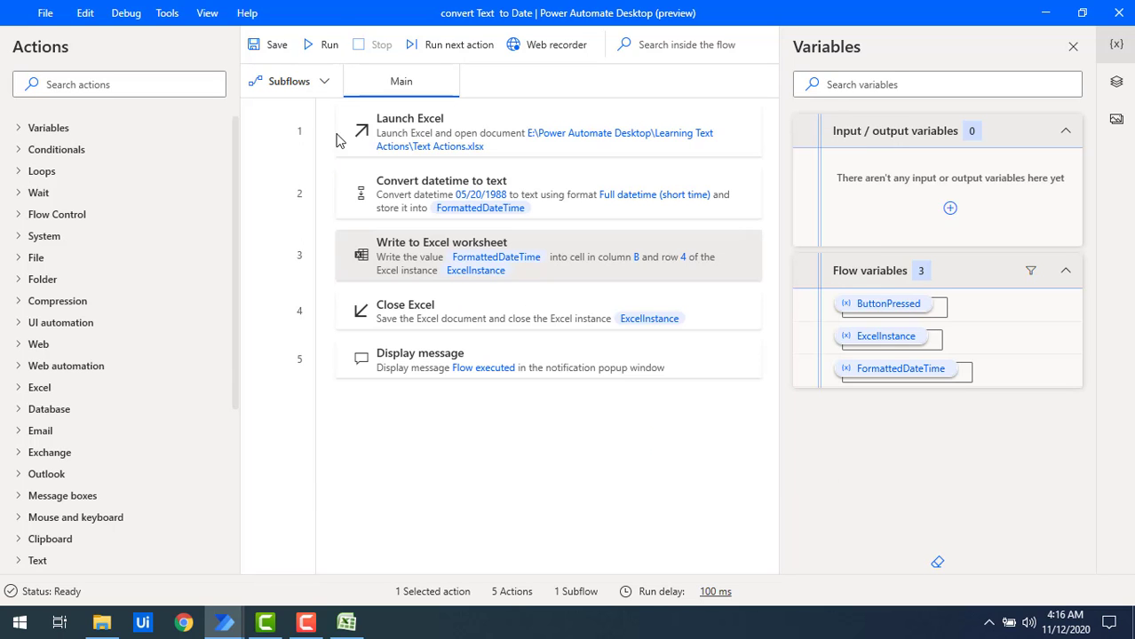
left_click(320, 49)
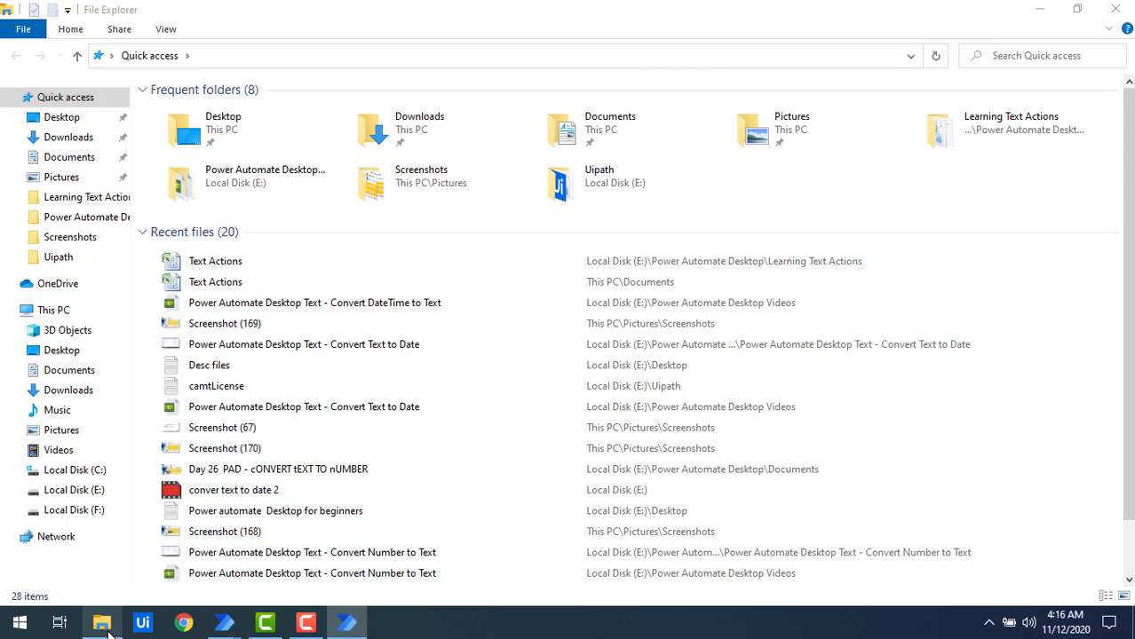
Open the Text Actions workbook, inspect the text written in cell B5, and widen column B to fit it.
left_click(101, 622)
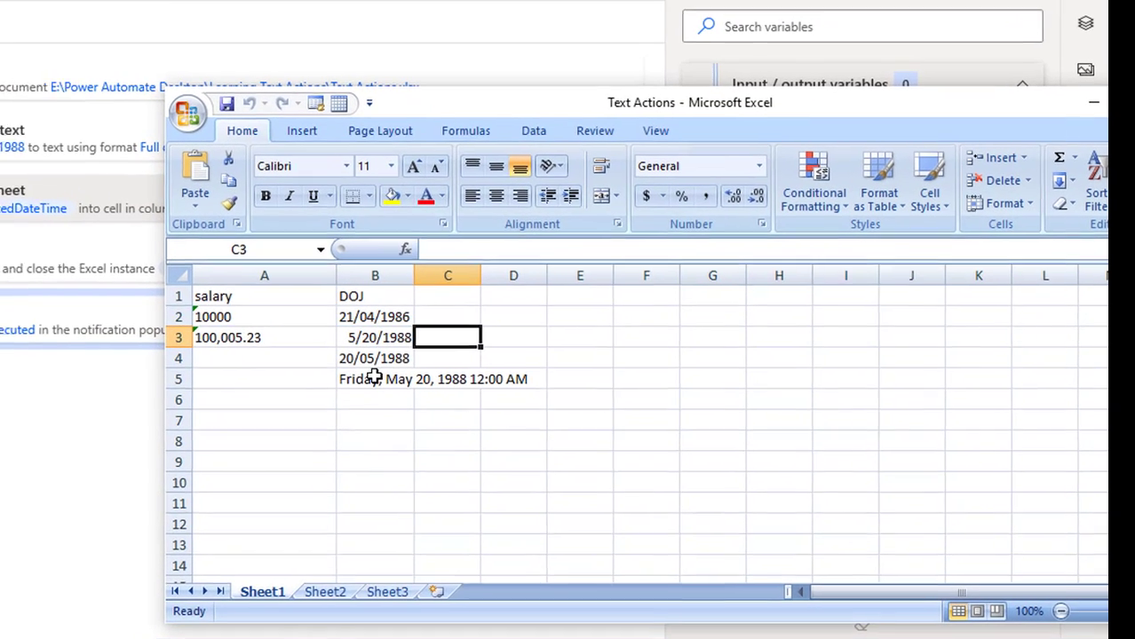
left_click(374, 378)
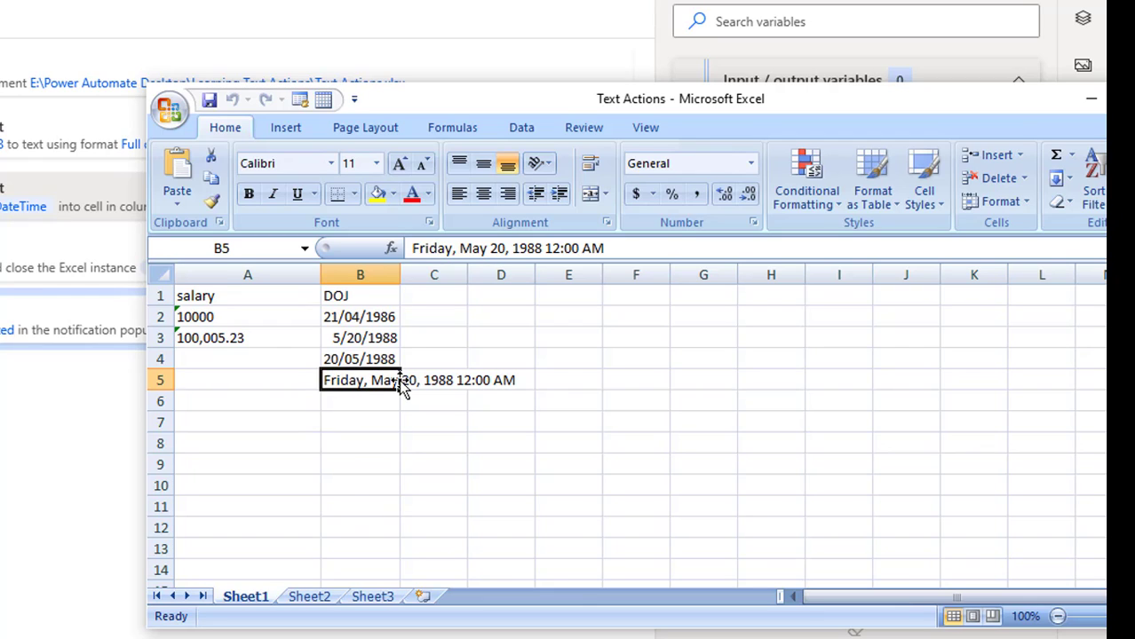
left_click(474, 381)
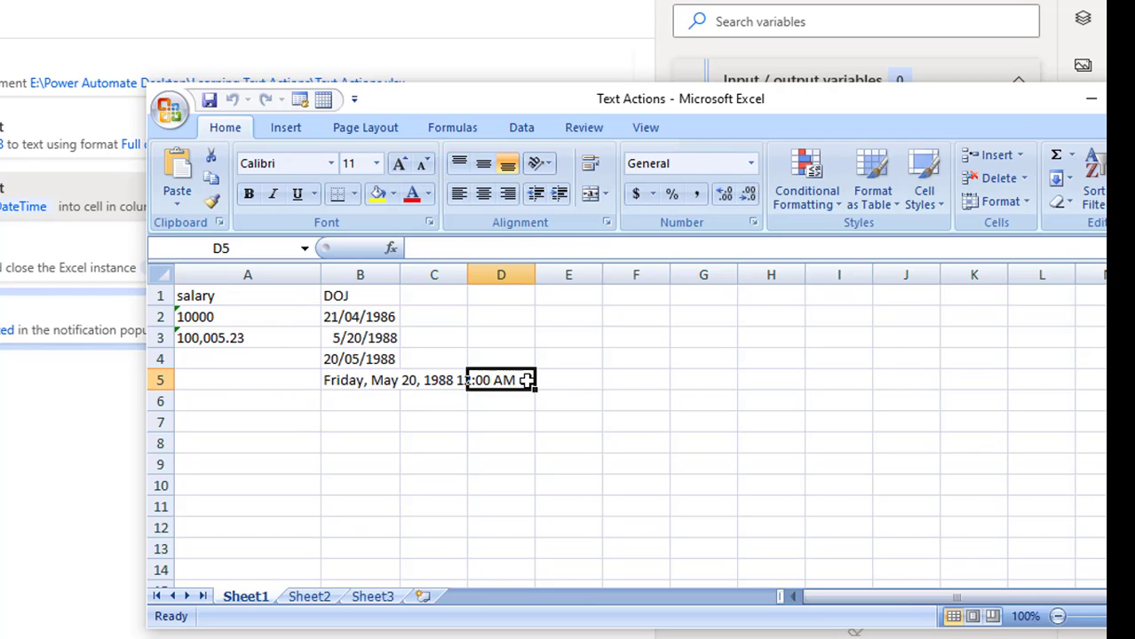
left_click(437, 380)
left_click(369, 378)
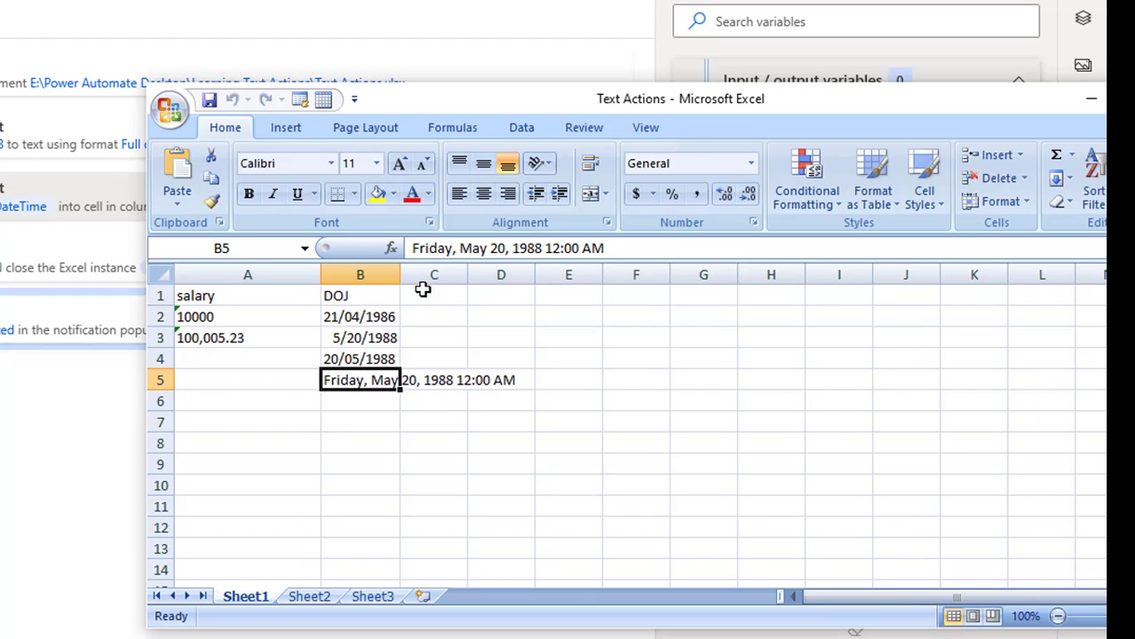
double_click(401, 274)
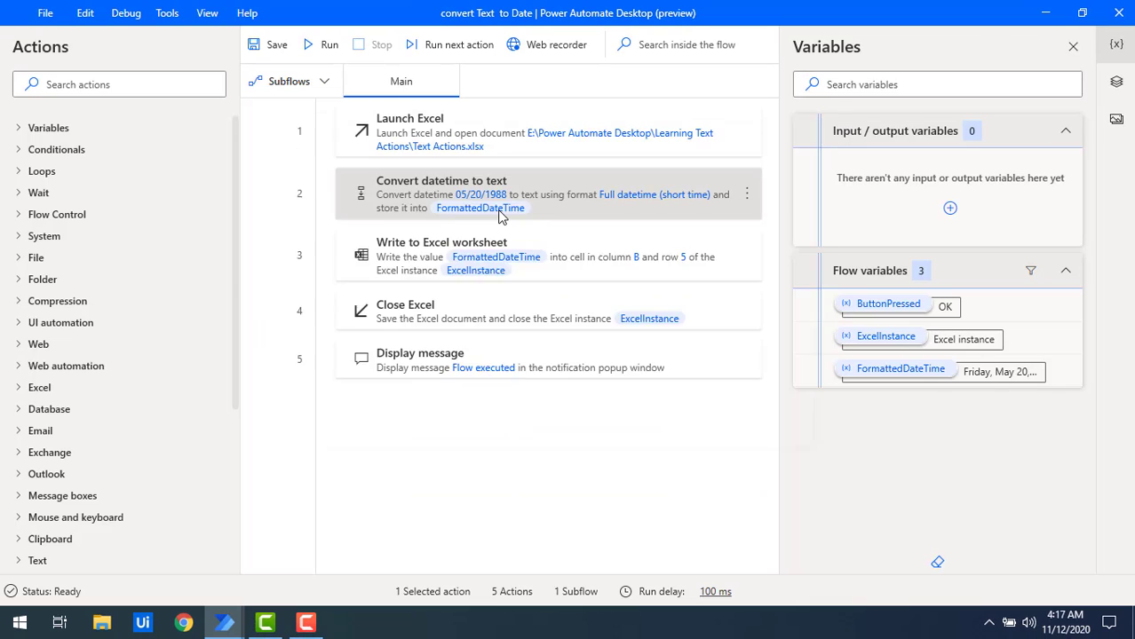
Review the standard formats offered by the Convert datetime to text action, then close its settings.
double_click(499, 213)
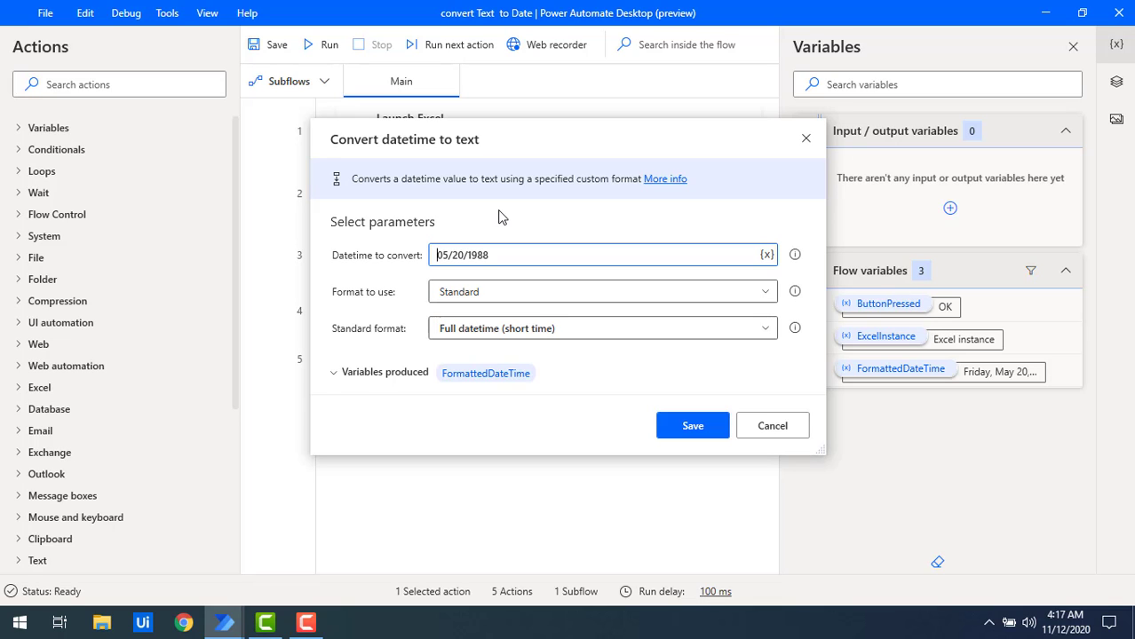
left_click(461, 331)
scroll(497, 433, "up", 1)
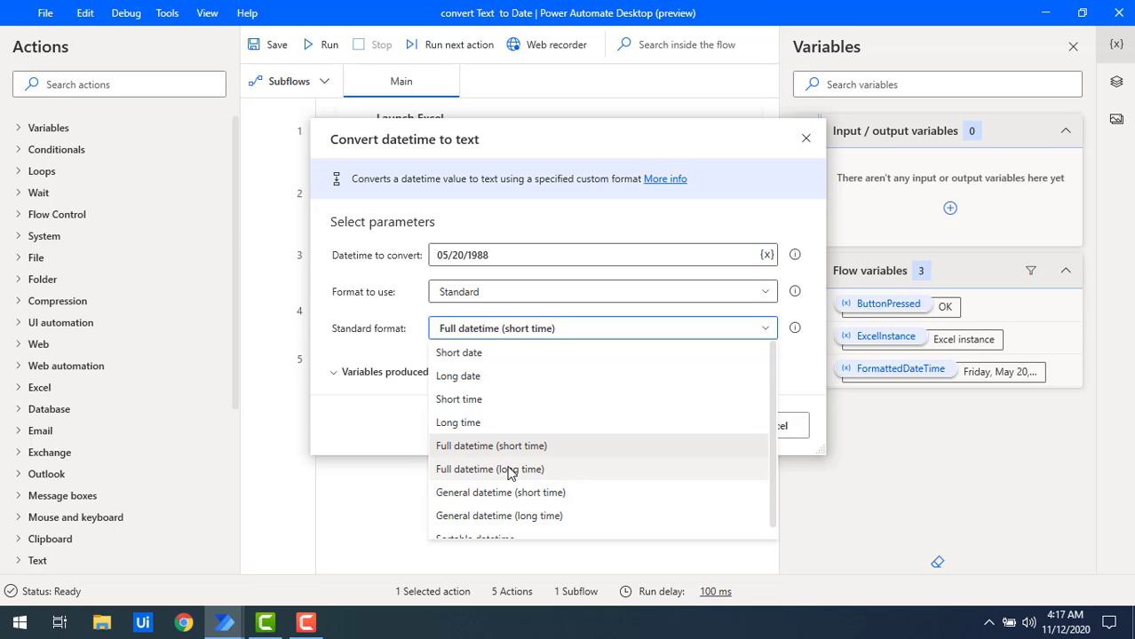
scroll(528, 471, "down", 1)
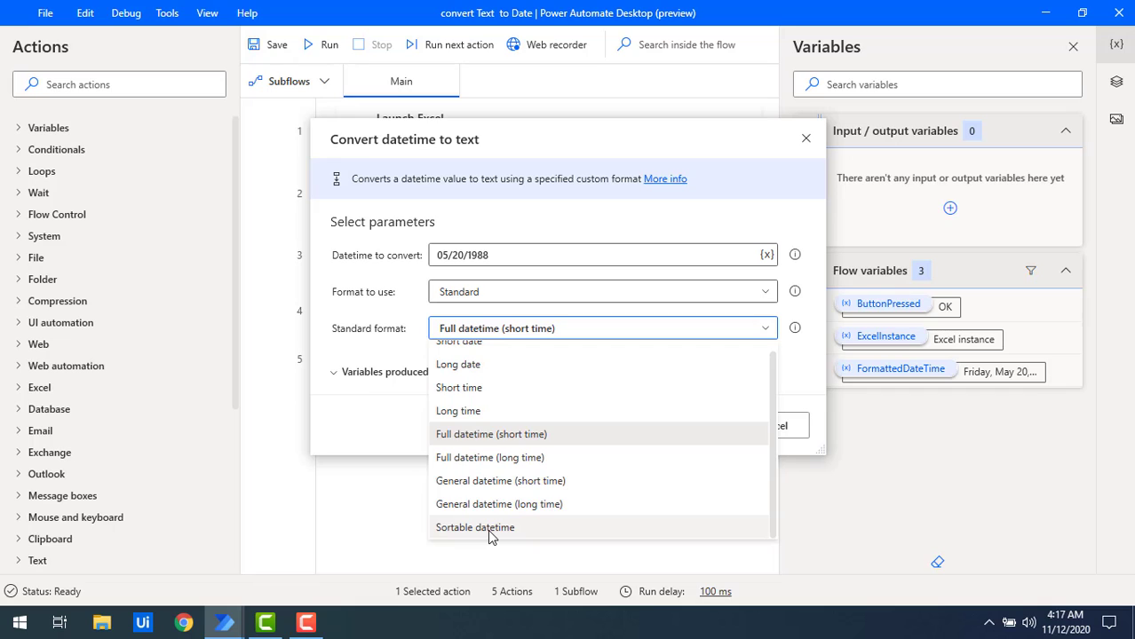
left_click(437, 435)
key("Return")
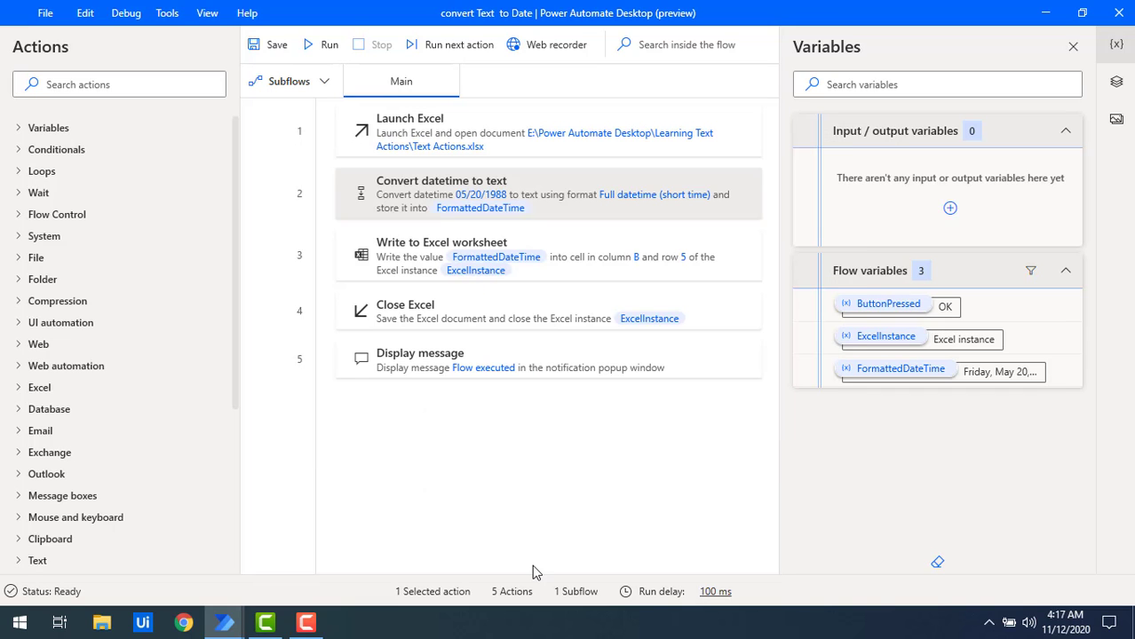